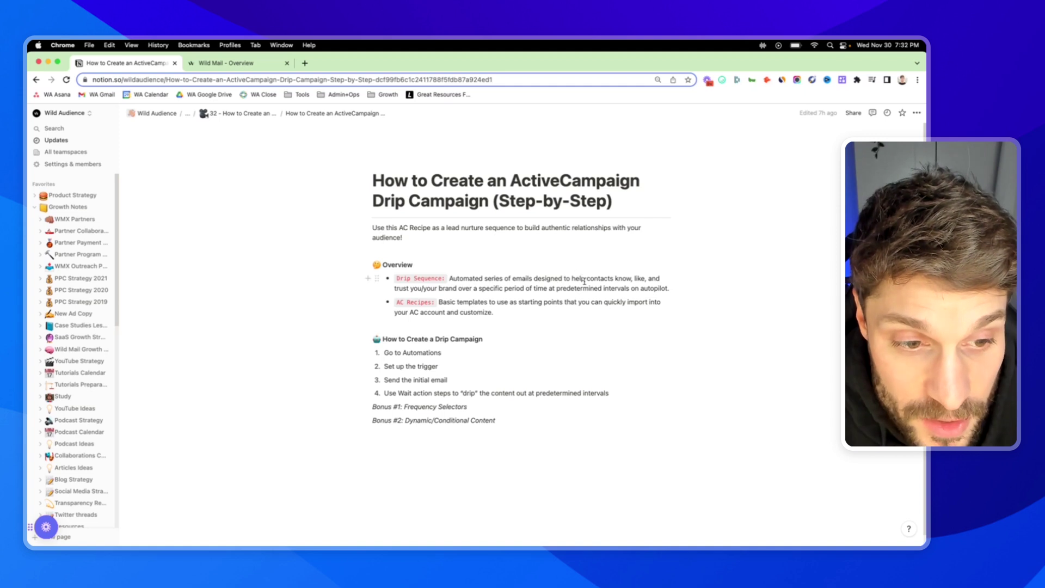
Step: Highlight the guide's phrase about contacts trusting your brand, then move to the ActiveCampaign dashboard tab
left_click_drag(584, 280, 457, 293)
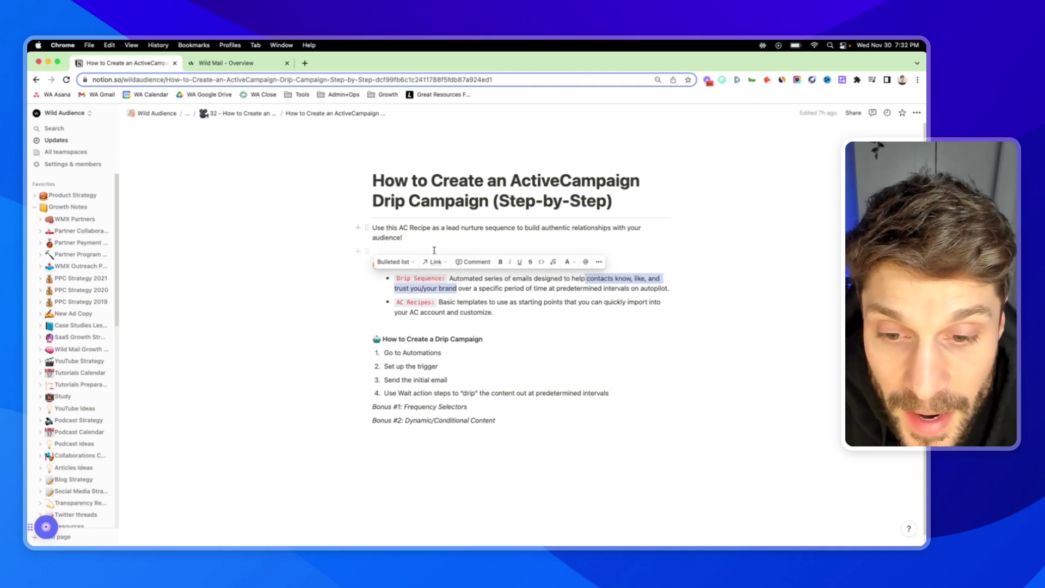
left_click(462, 311)
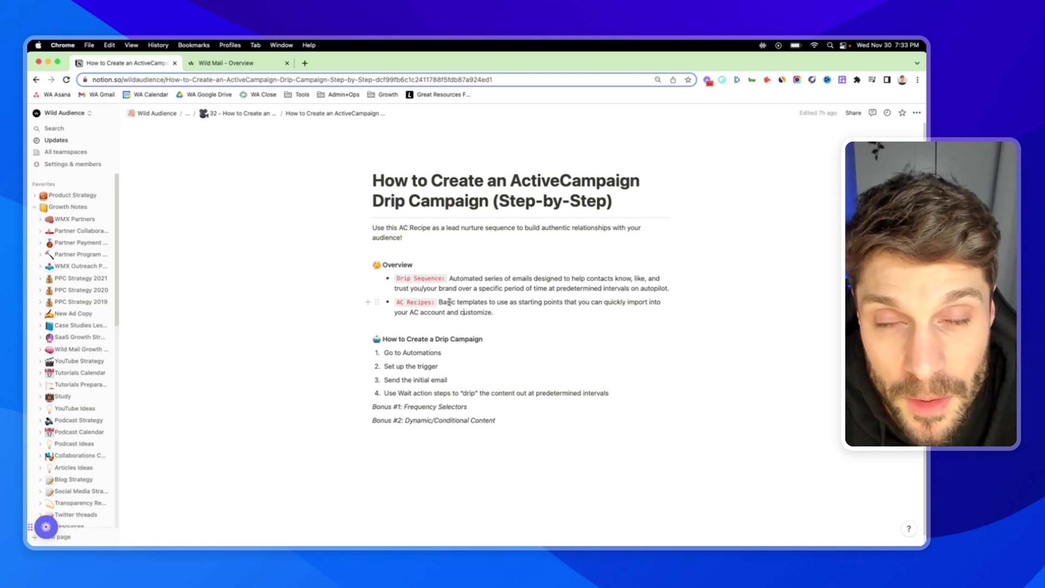
key("ctrl+Tab")
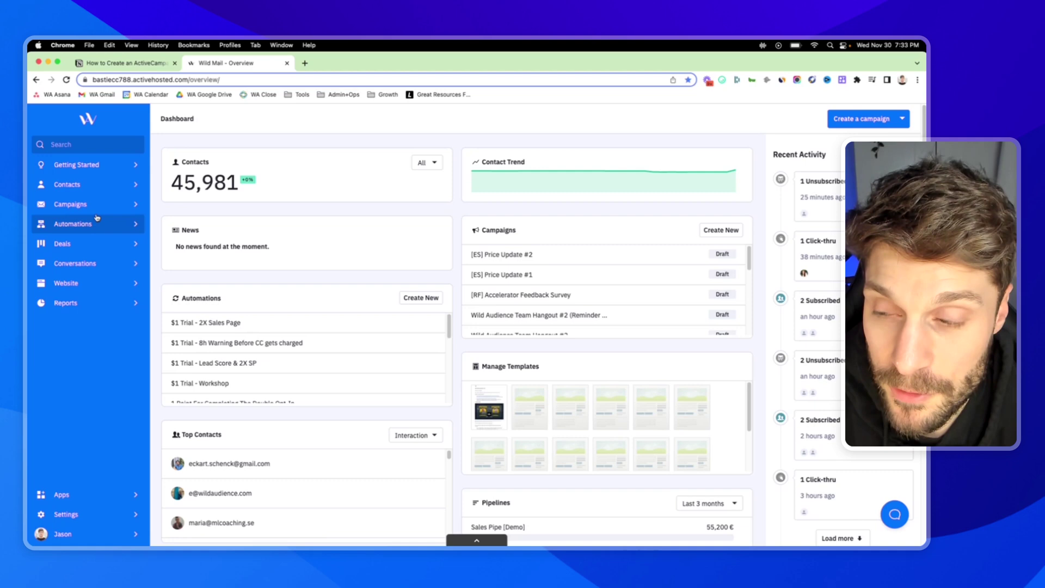
Step: From Automations, create a blank automation from scratch, opening draft Automation 8
left_click(80, 228)
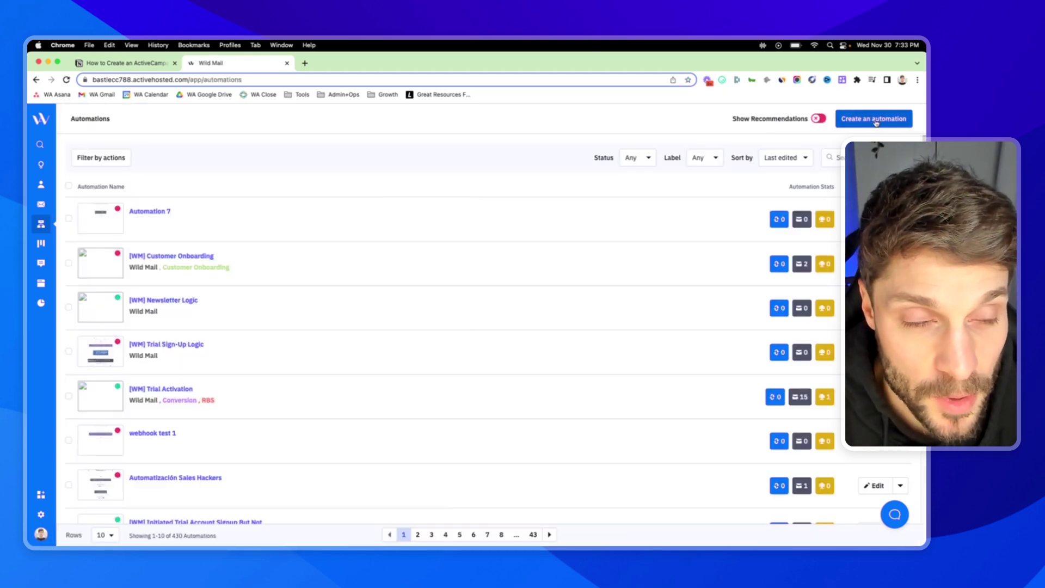
left_click(876, 122)
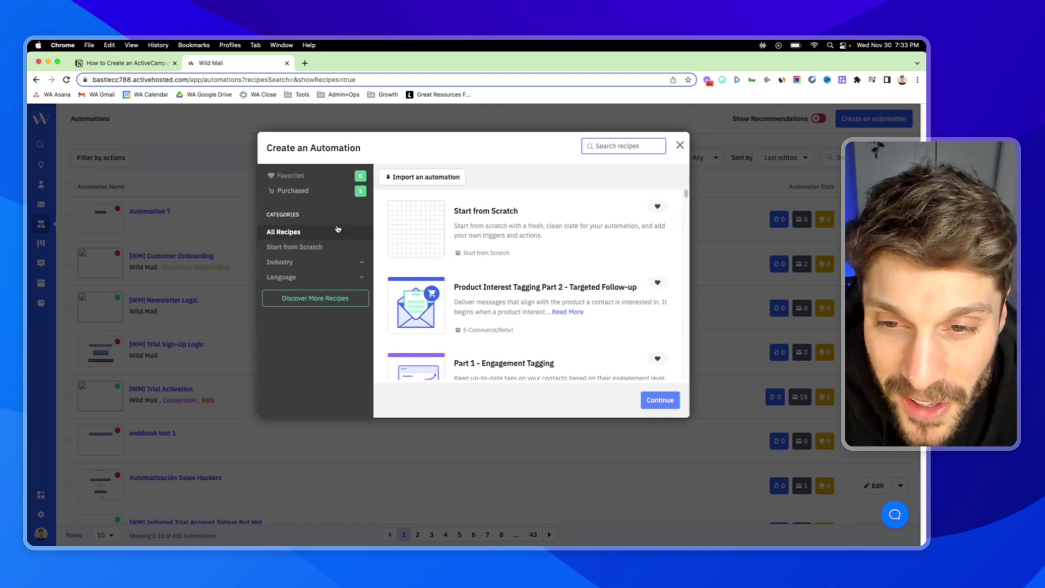
left_click(503, 219)
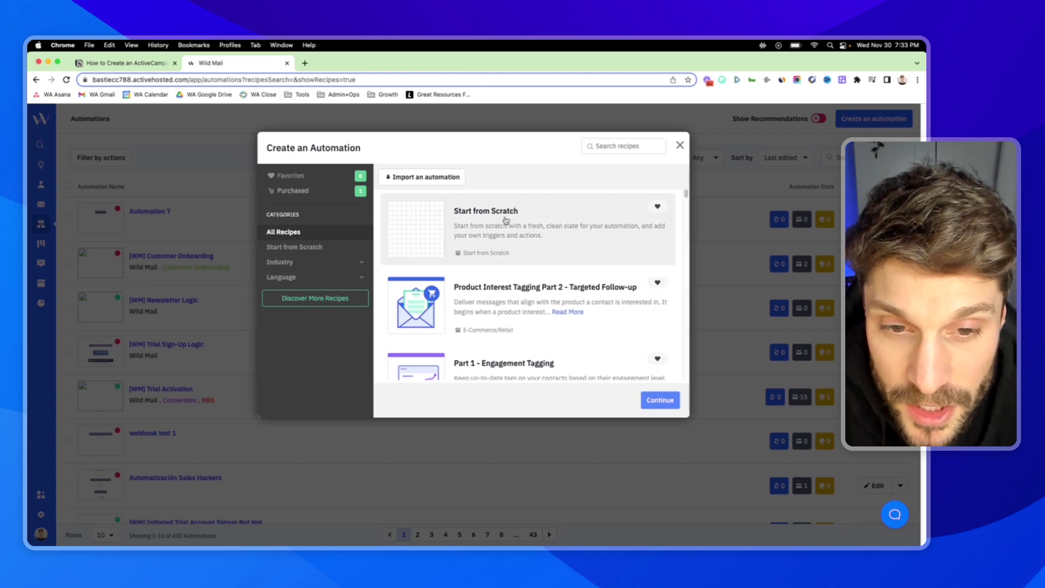
left_click(661, 401)
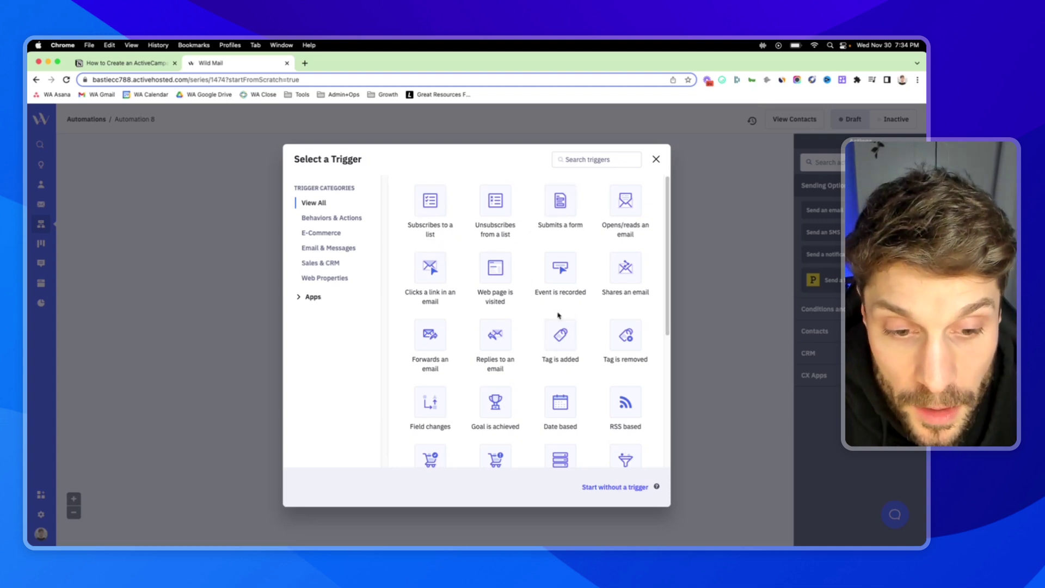
Step: Make 'Tag is added' with tag LEAD: RF the automation's start trigger
left_click(561, 336)
left_click(349, 181)
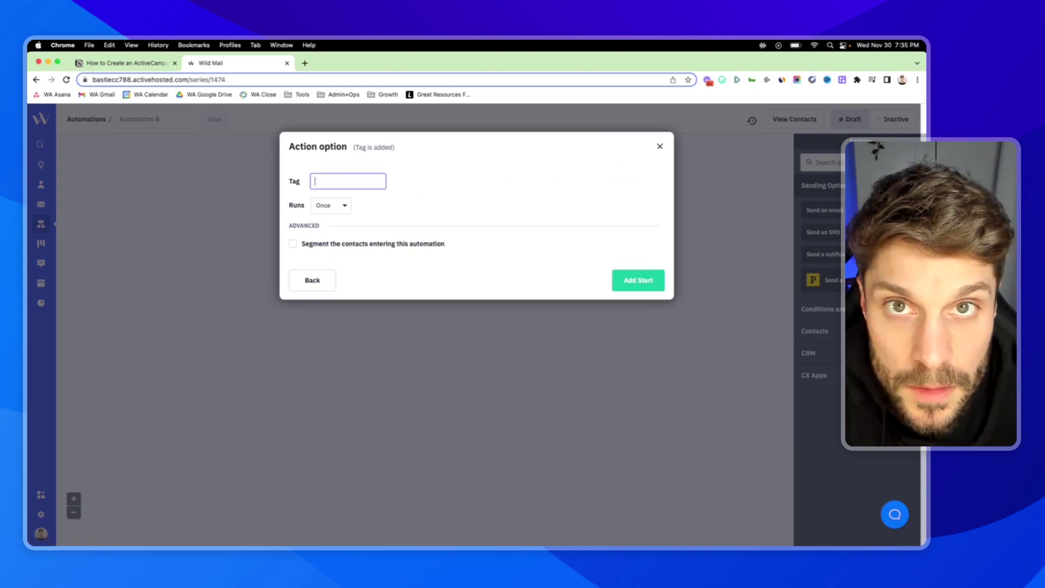
type("lead")
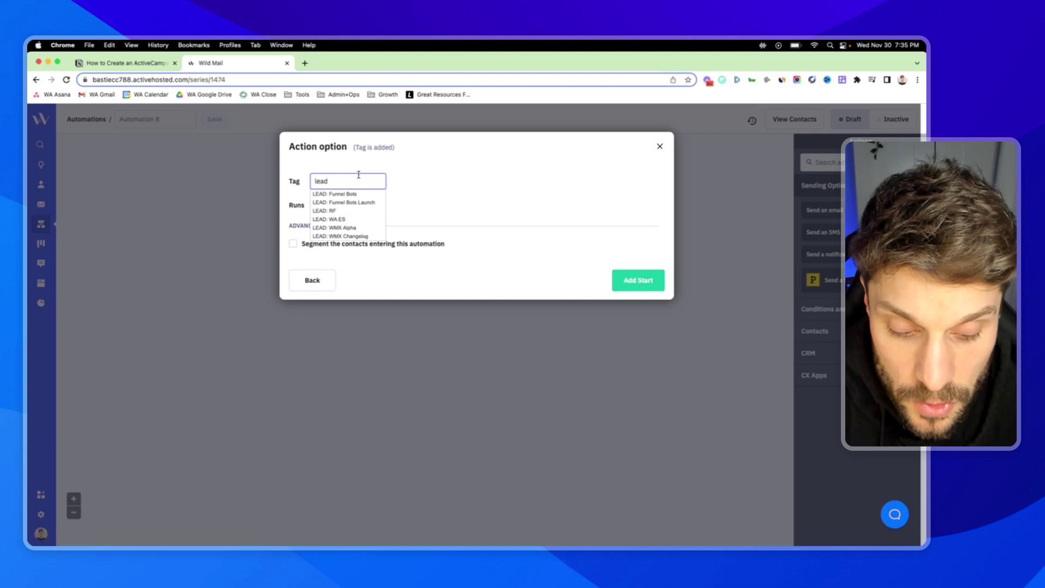
left_click(345, 213)
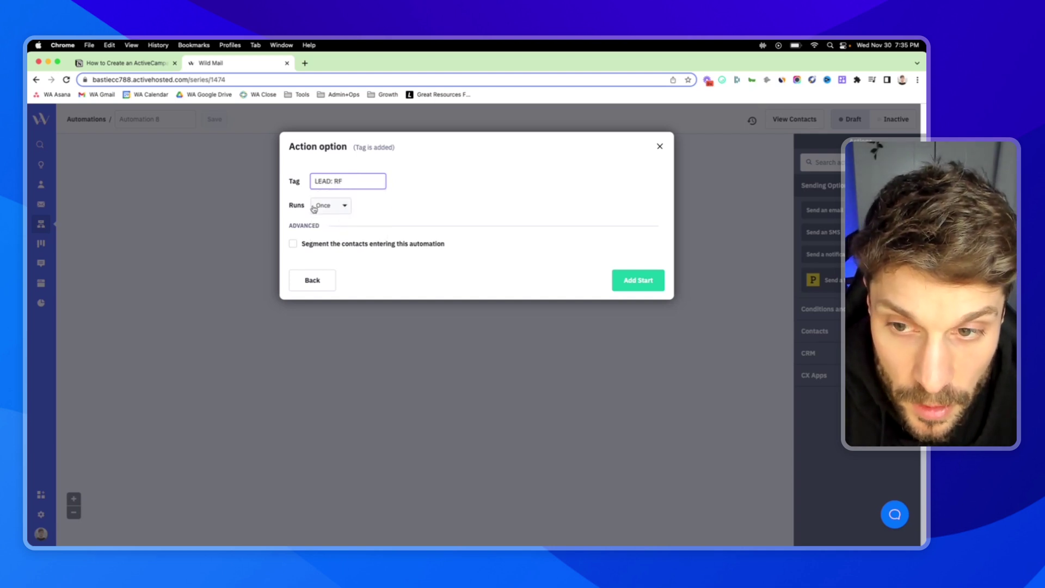
left_click(637, 281)
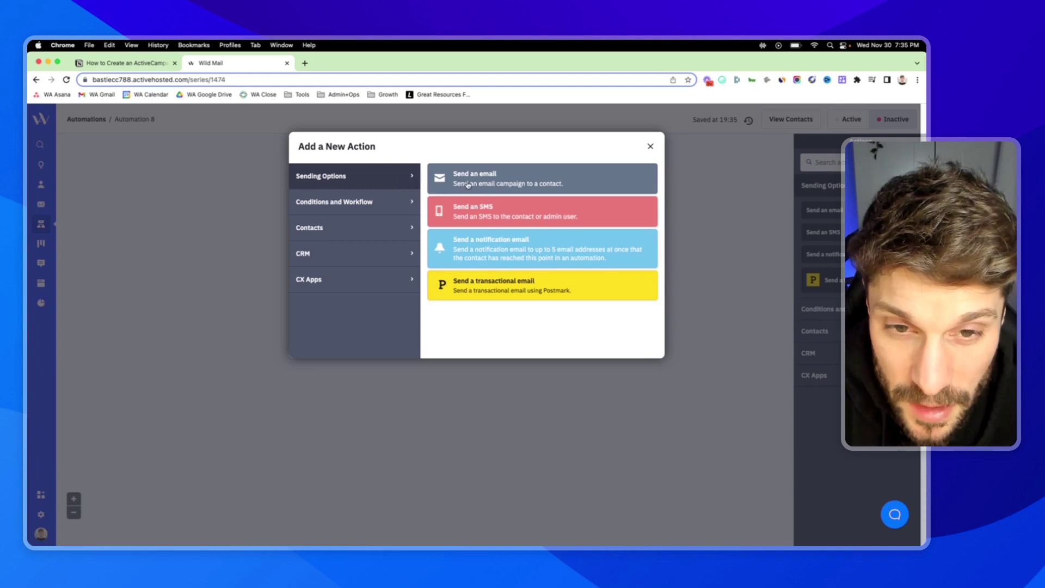
Step: Add a Send an email action named 'email 1 test', saved to design later
left_click(491, 176)
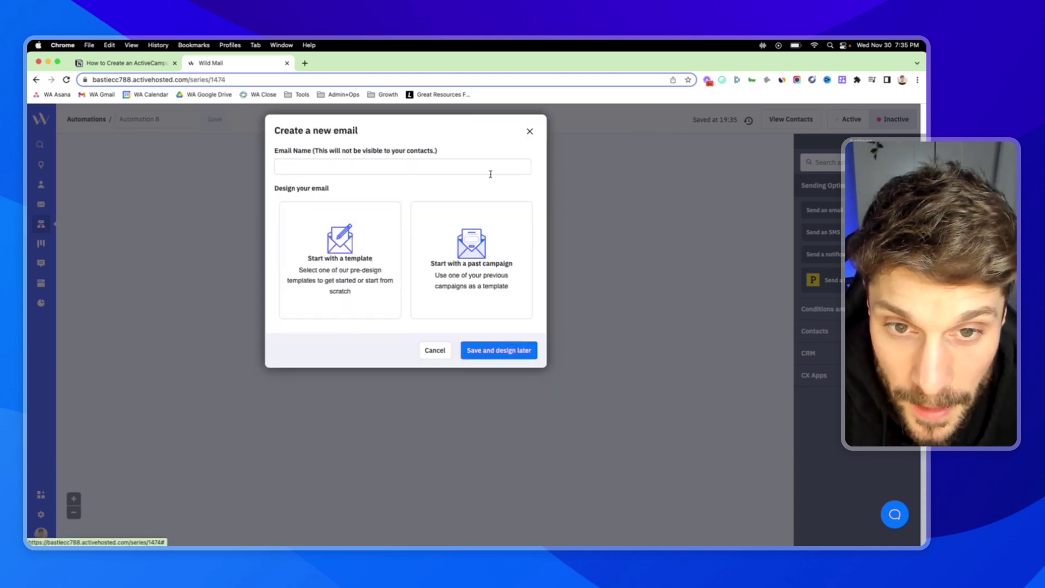
left_click(398, 168)
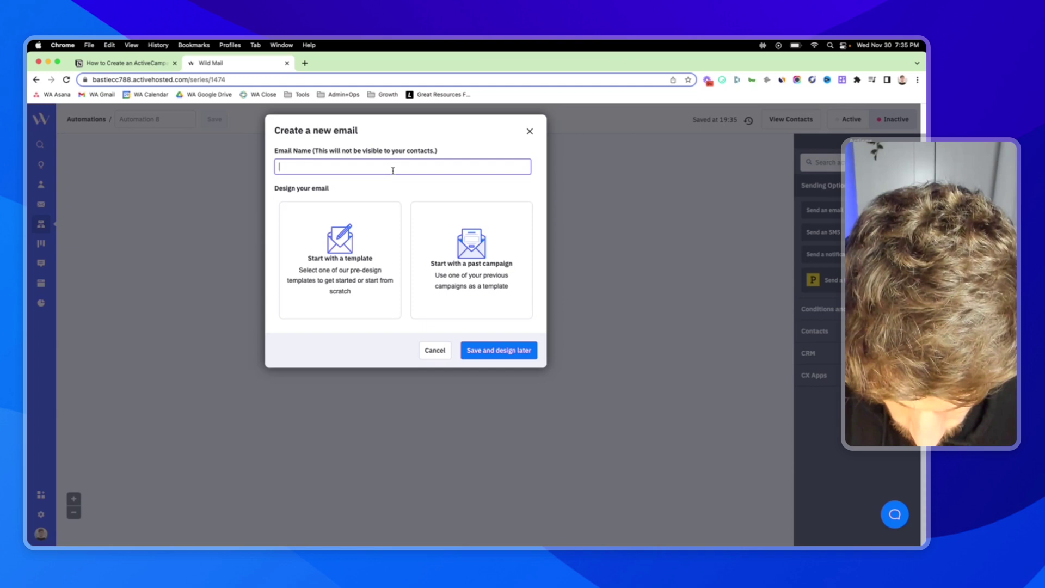
type("email 1 test")
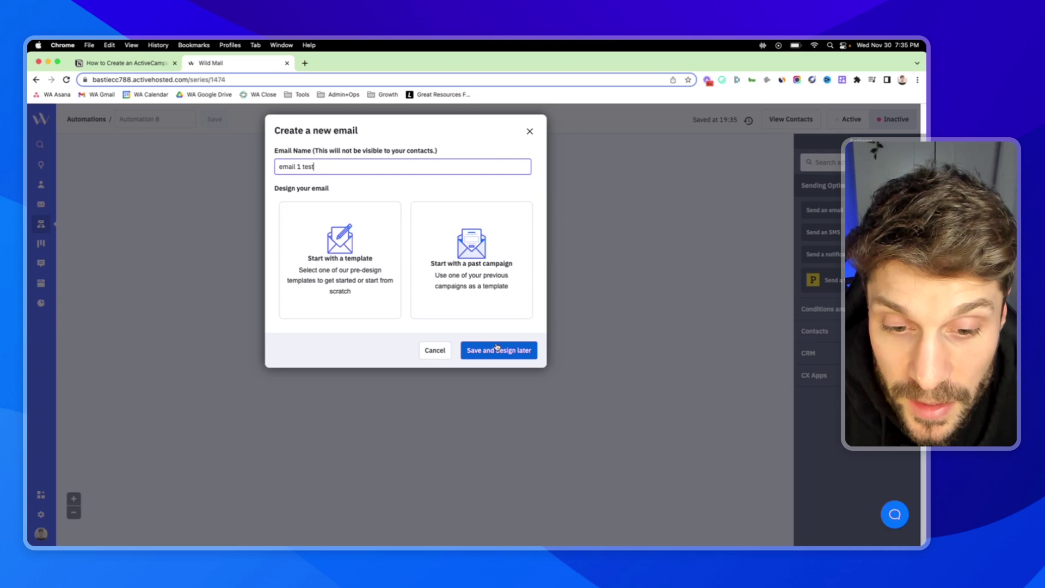
left_click(497, 351)
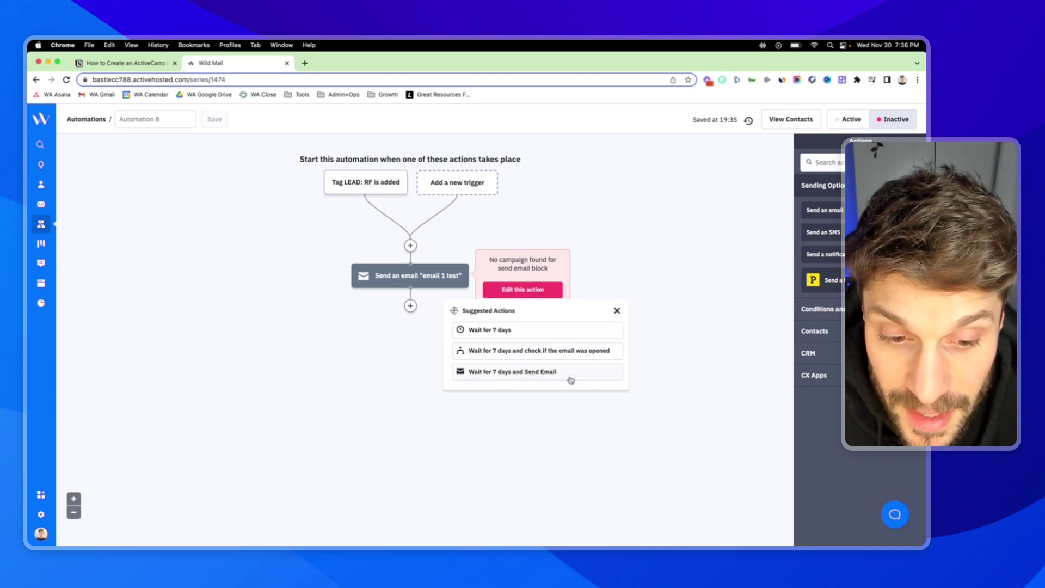
Step: Dismiss suggested actions and add a Wait step of 1 day after 'email 1 test'
left_click(617, 310)
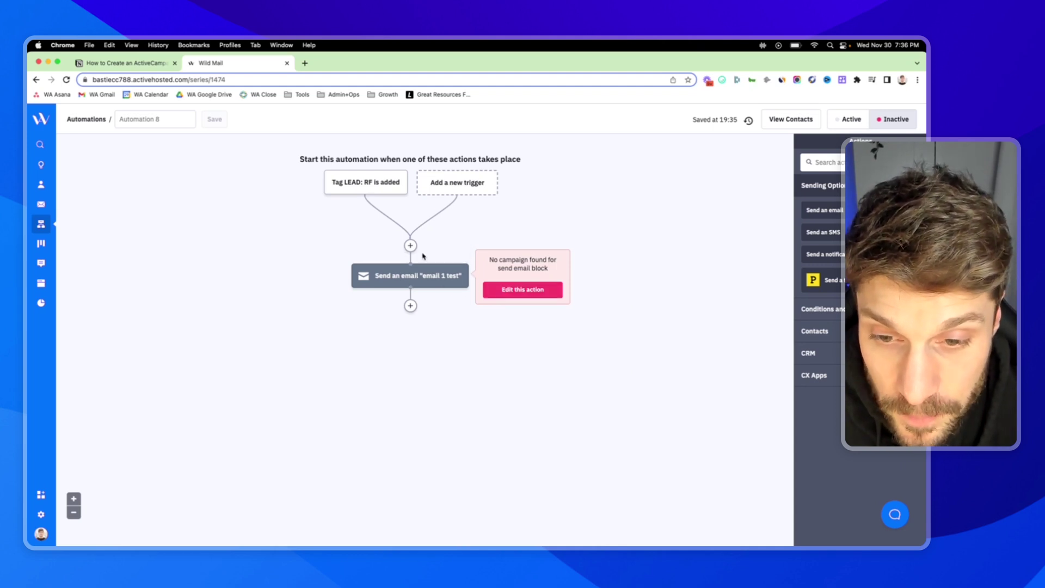
left_click(410, 306)
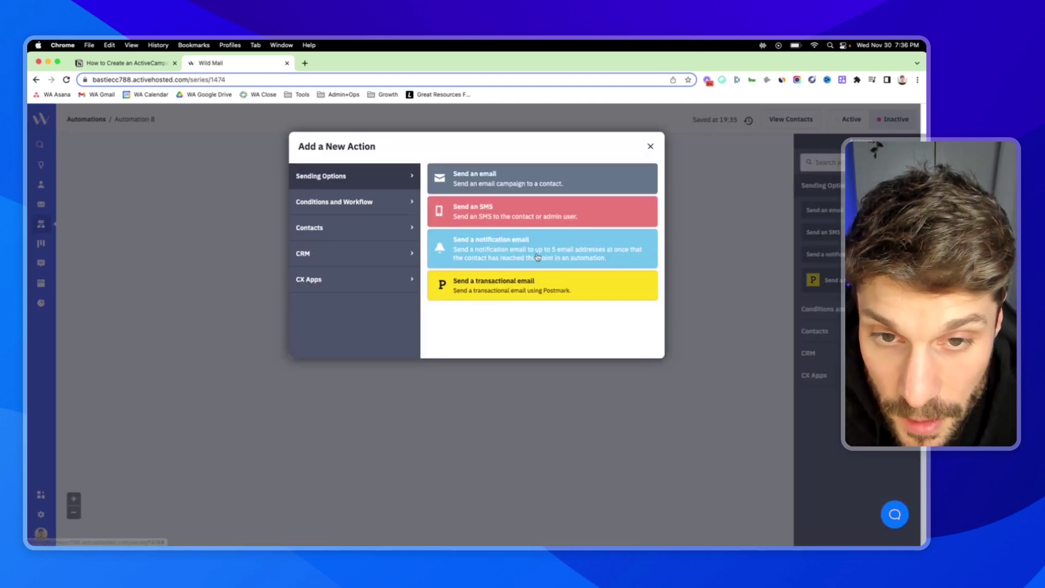
left_click(383, 207)
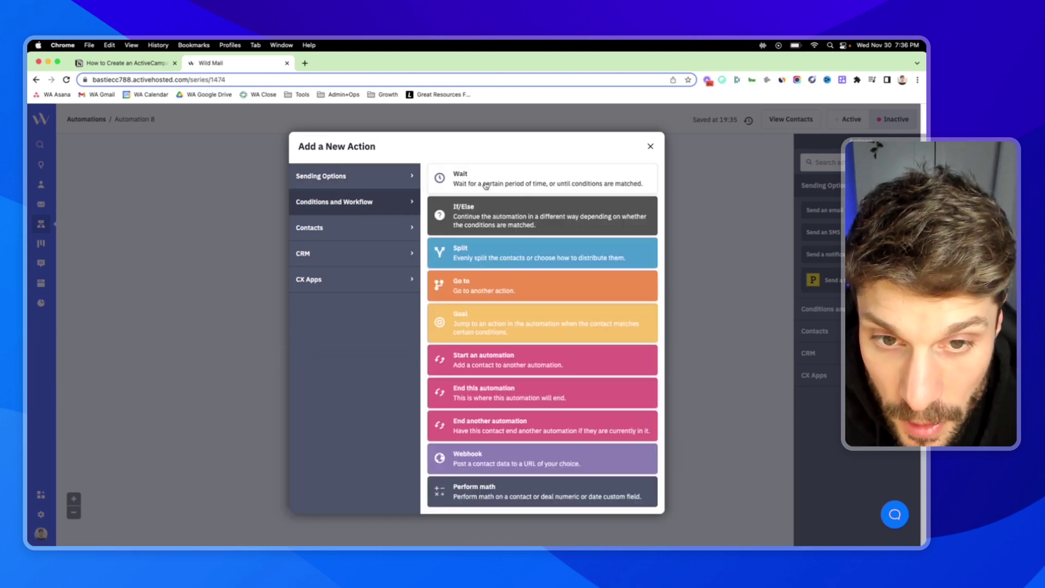
left_click(507, 183)
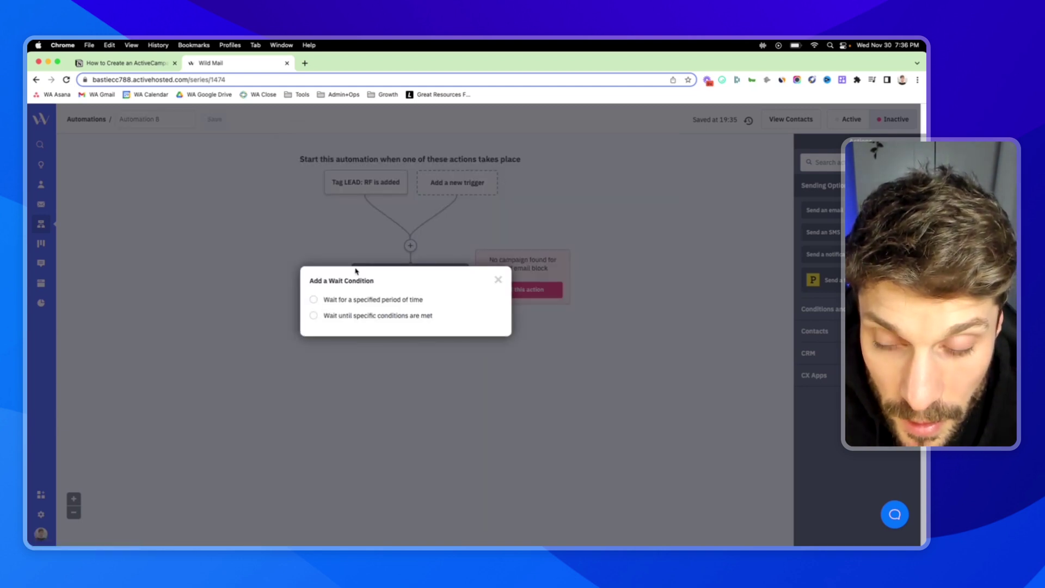
left_click(315, 300)
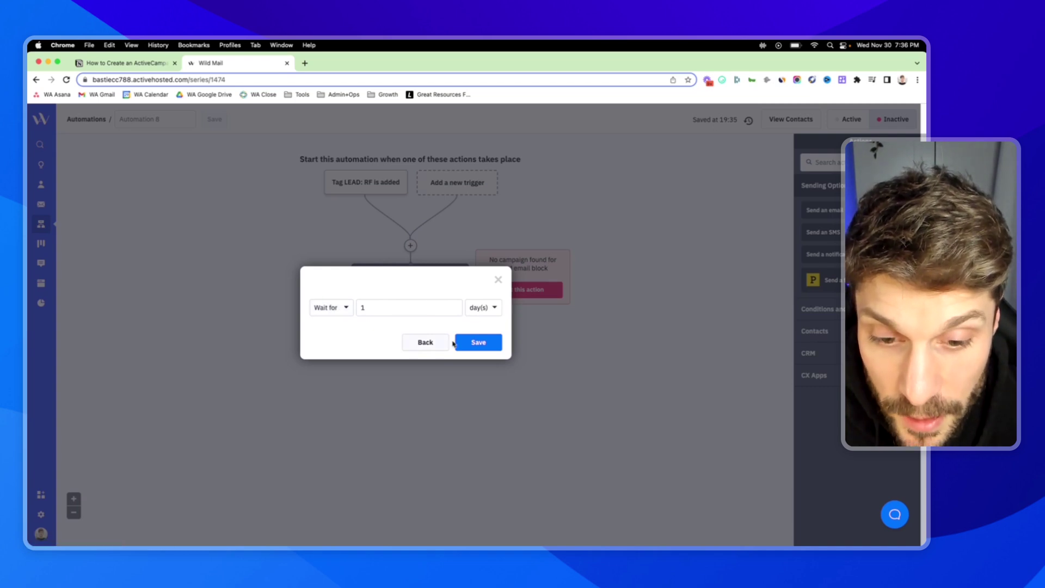
left_click(483, 343)
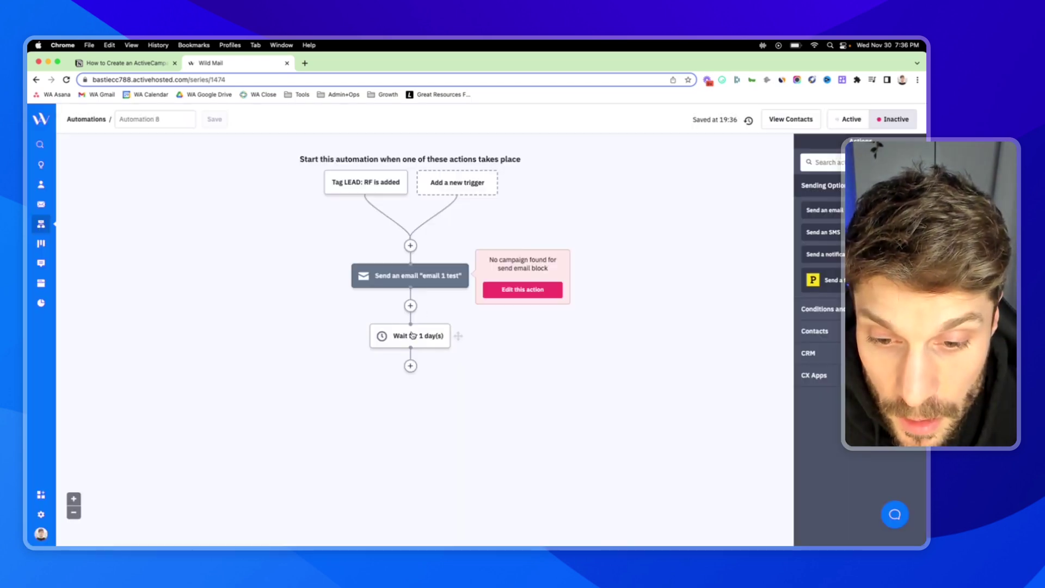
Step: After the 1-day wait, add a Send an email action named 'email 2 test', designed later
left_click(410, 365)
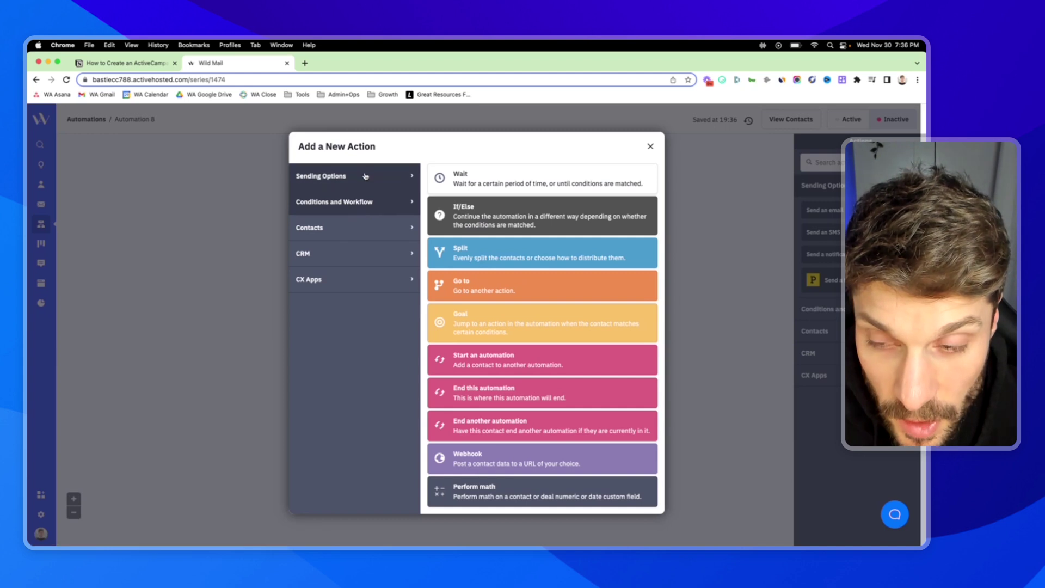
left_click(388, 177)
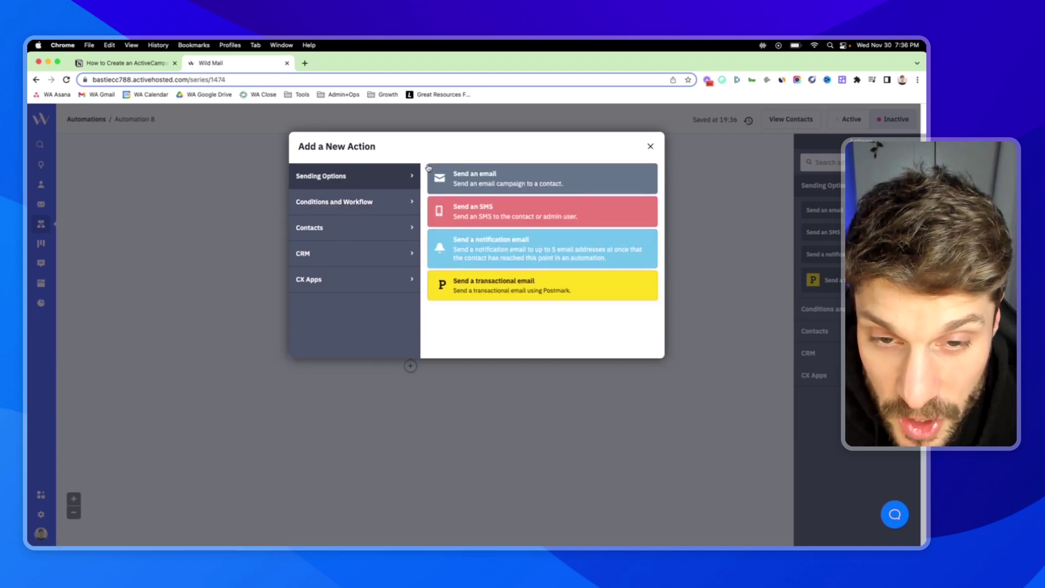
left_click(457, 177)
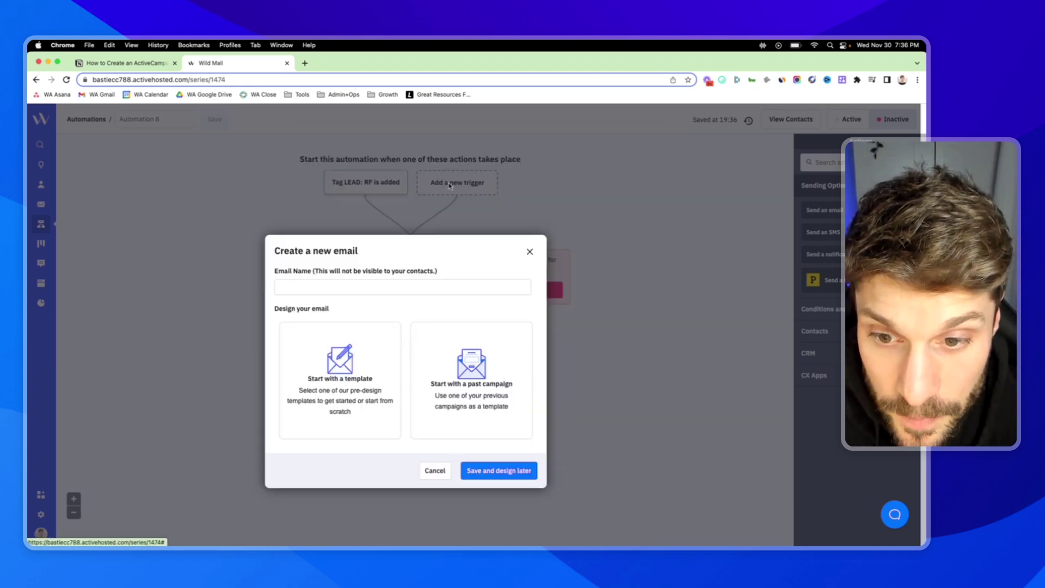
left_click(327, 285)
type("e")
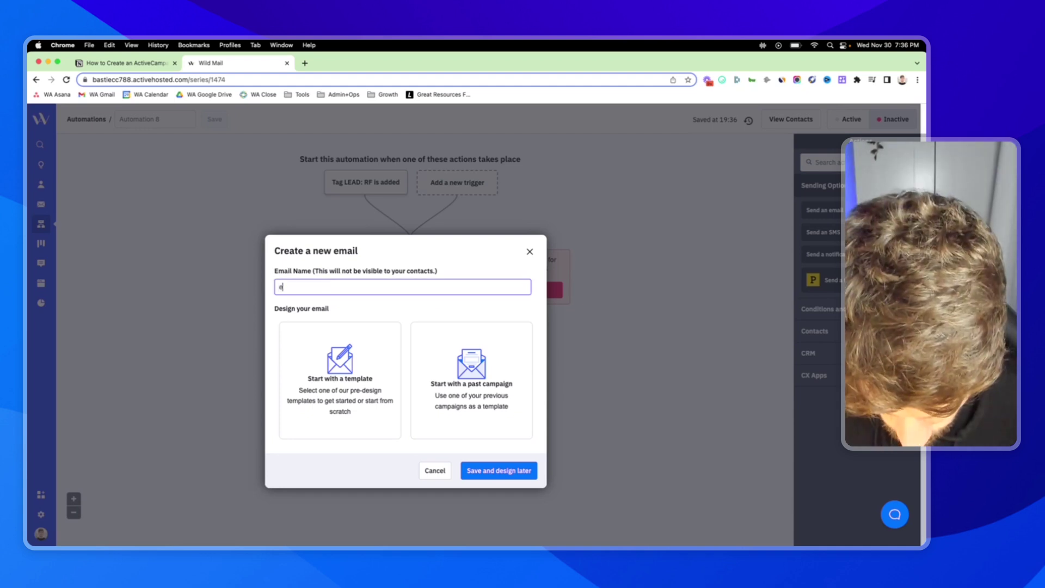
type("mail 2 test")
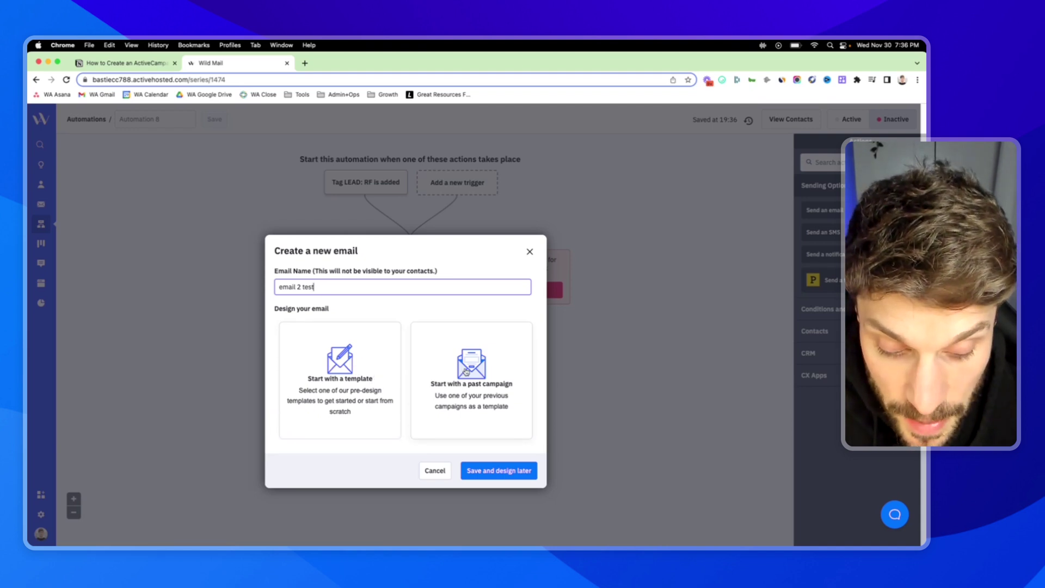
left_click(508, 478)
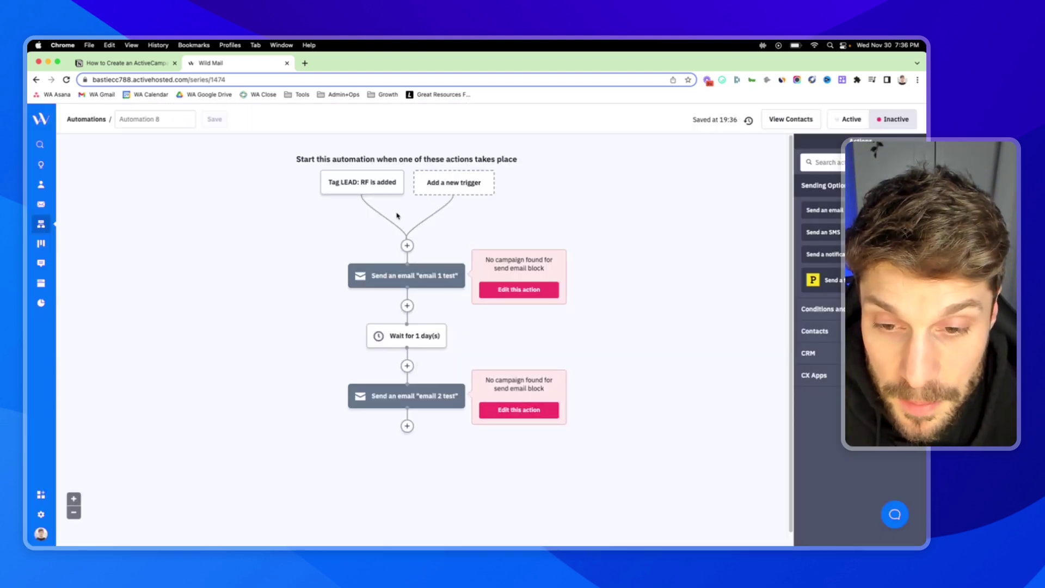
mouse_move(357, 169)
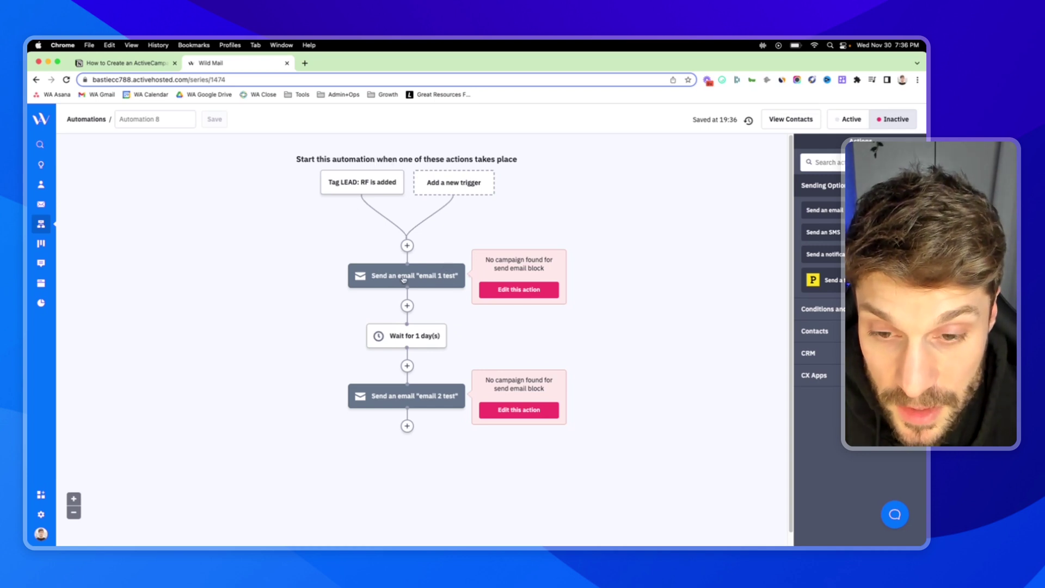
mouse_move(403, 276)
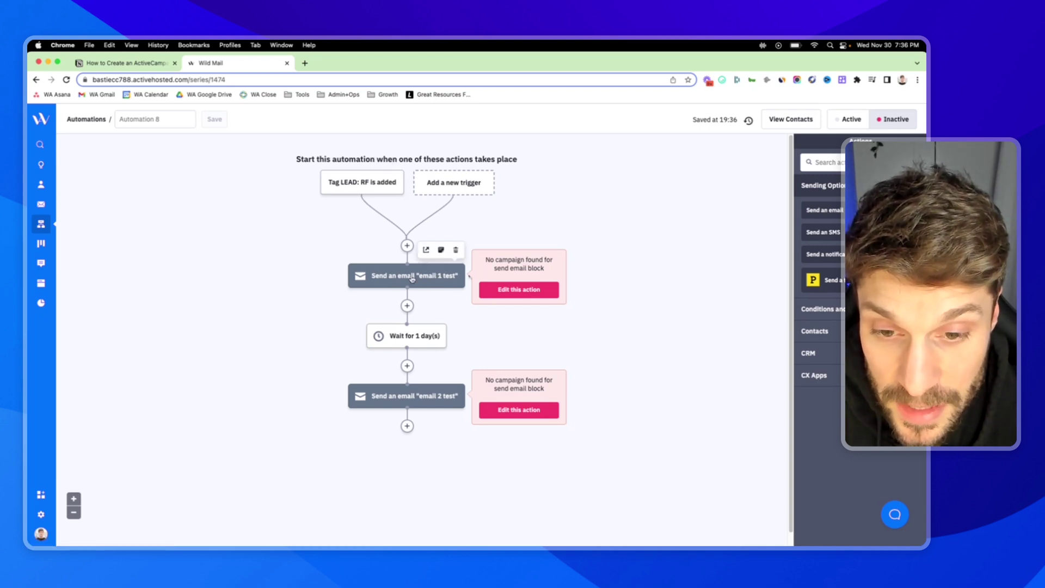
scroll(403, 360, "down", 1)
mouse_move(409, 393)
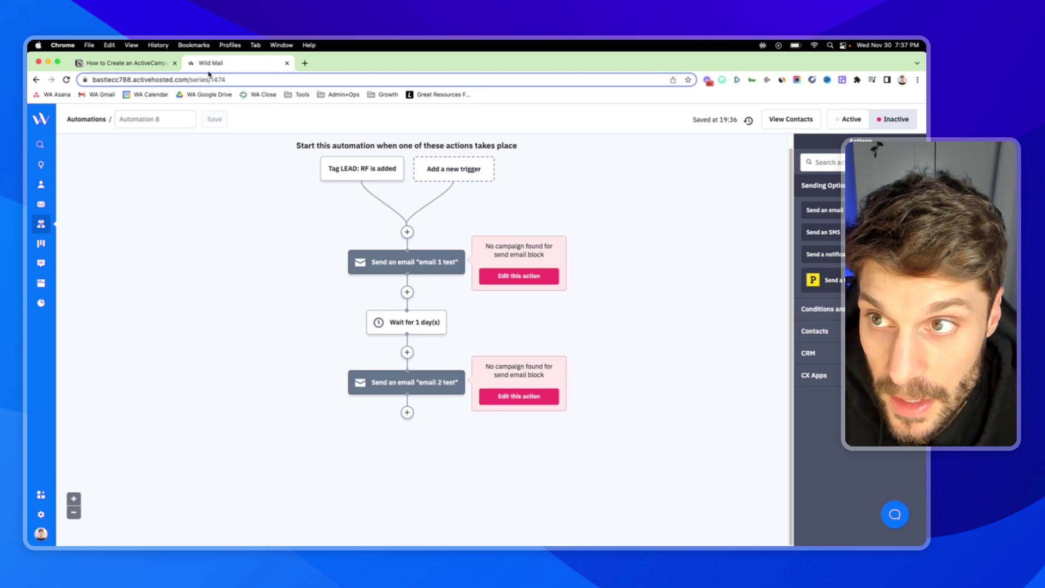
Step: Start another automation, search recipes for 'drip' and continue with the 7 Day Drip Series
left_click(82, 123)
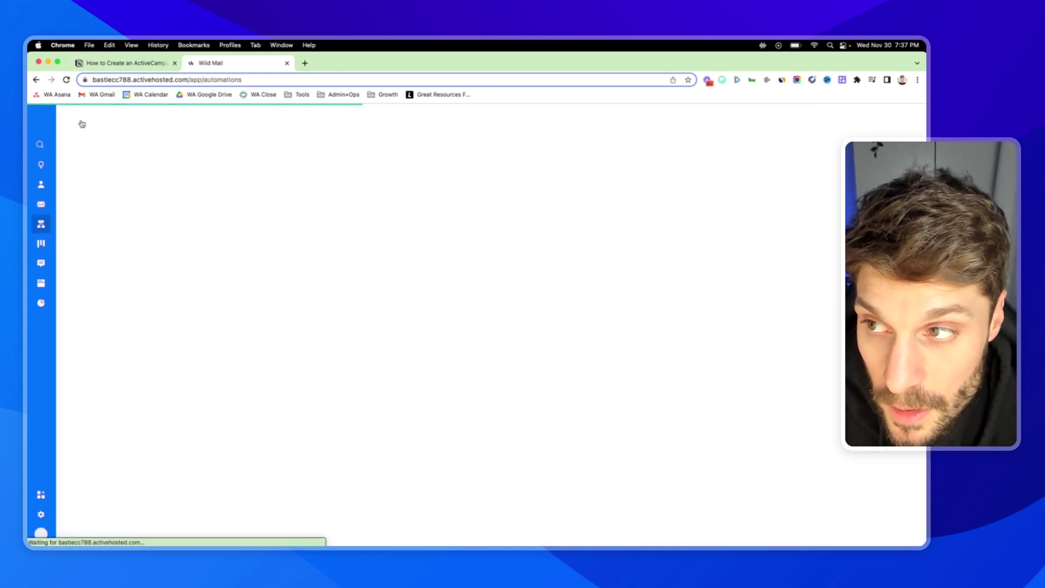
left_click(867, 121)
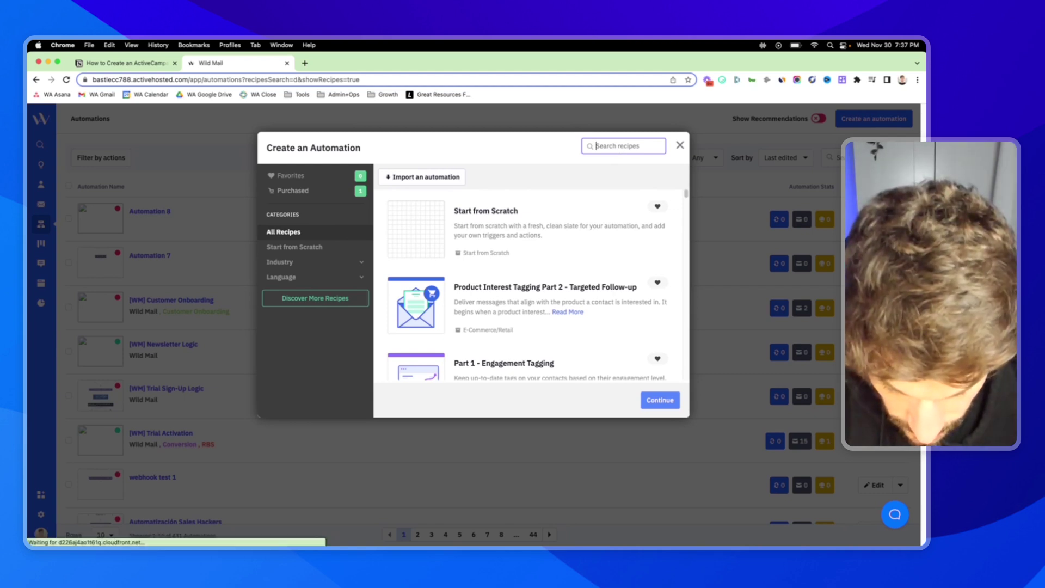
type("drip")
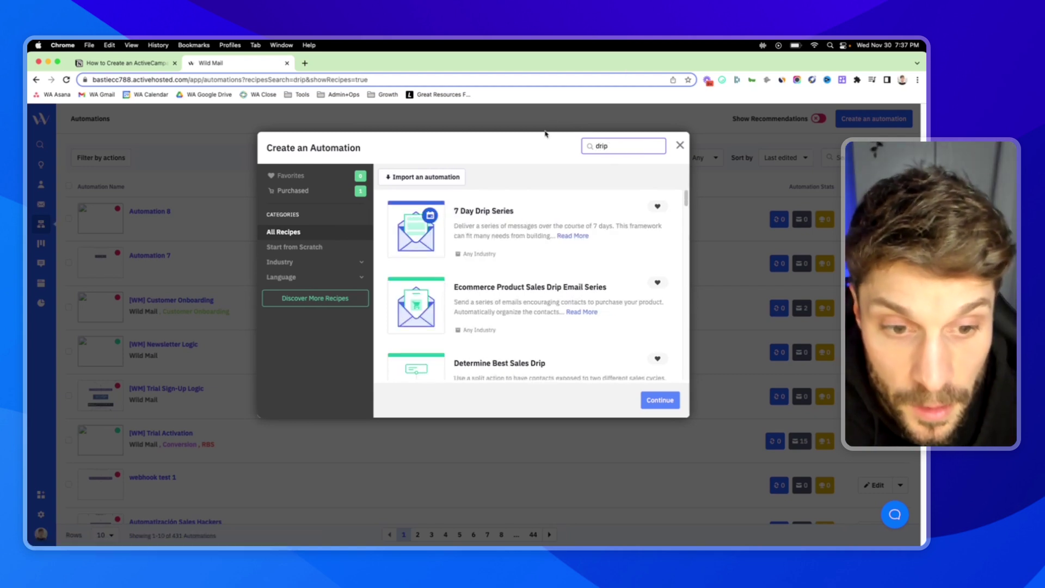
scroll(503, 269, "down", 2)
scroll(511, 293, "down", 4)
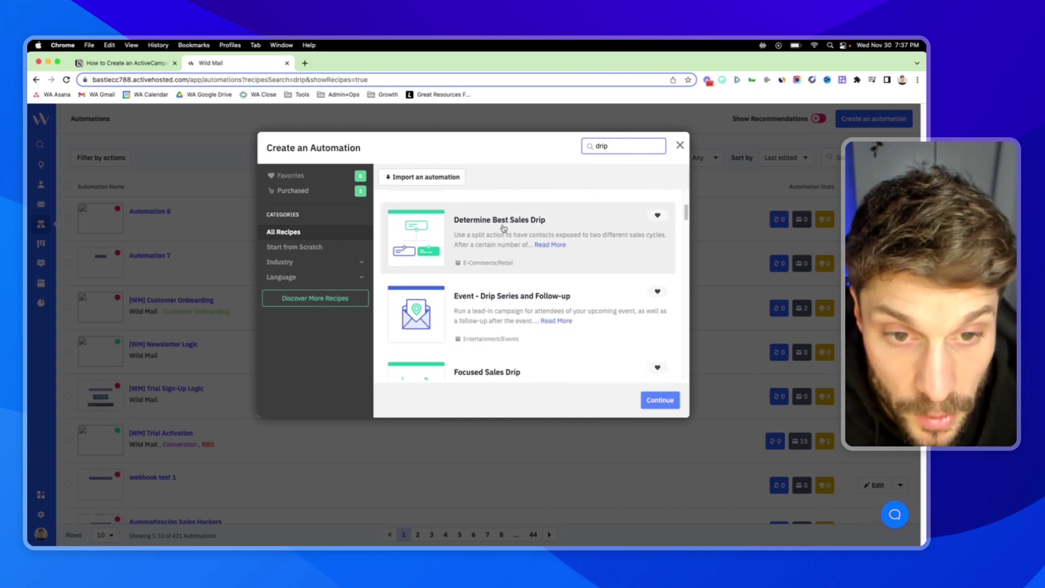
scroll(516, 290, "down", 1)
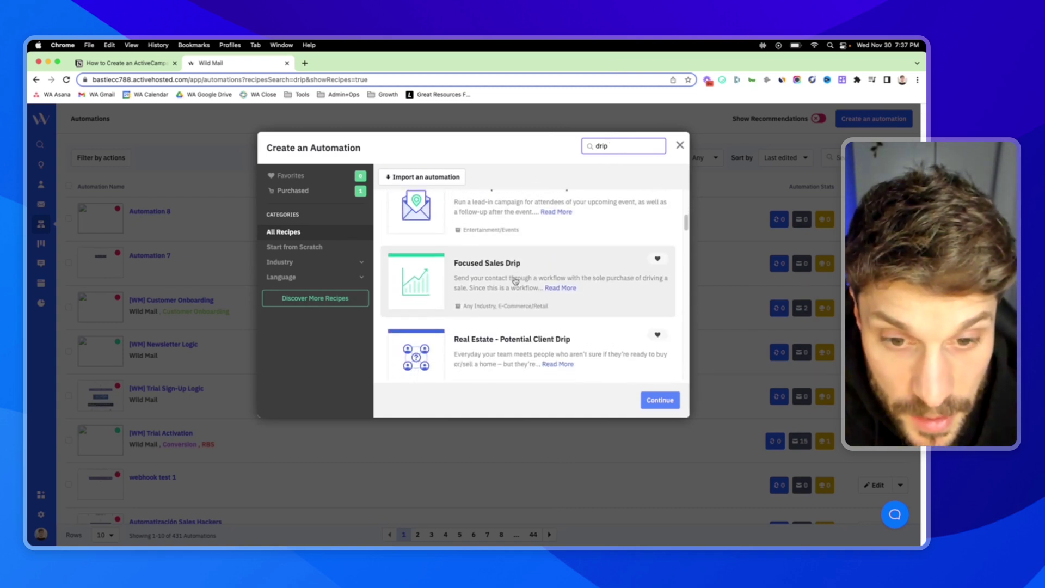
scroll(527, 294, "down", 1)
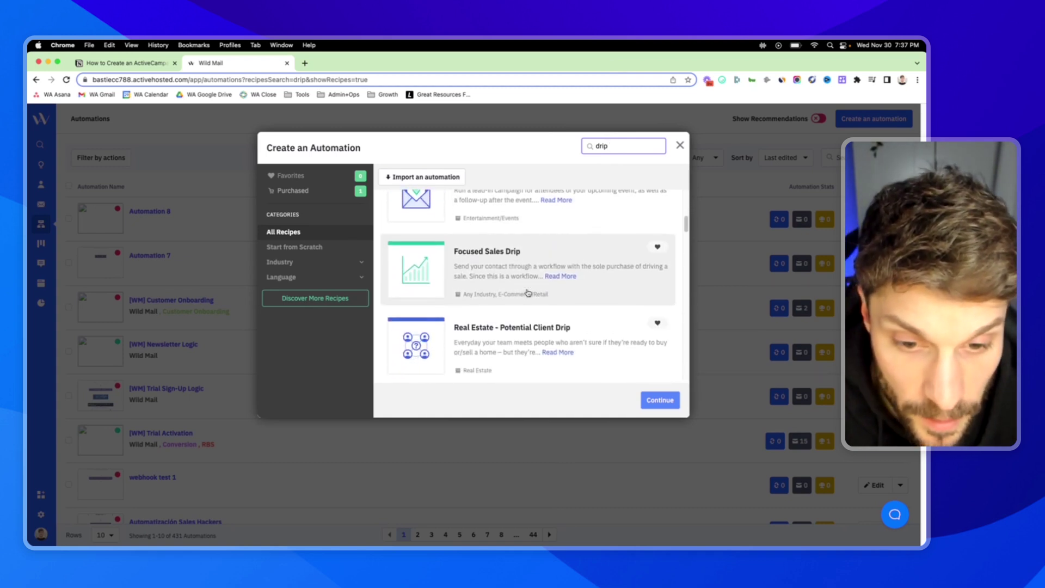
scroll(527, 293, "down", 5)
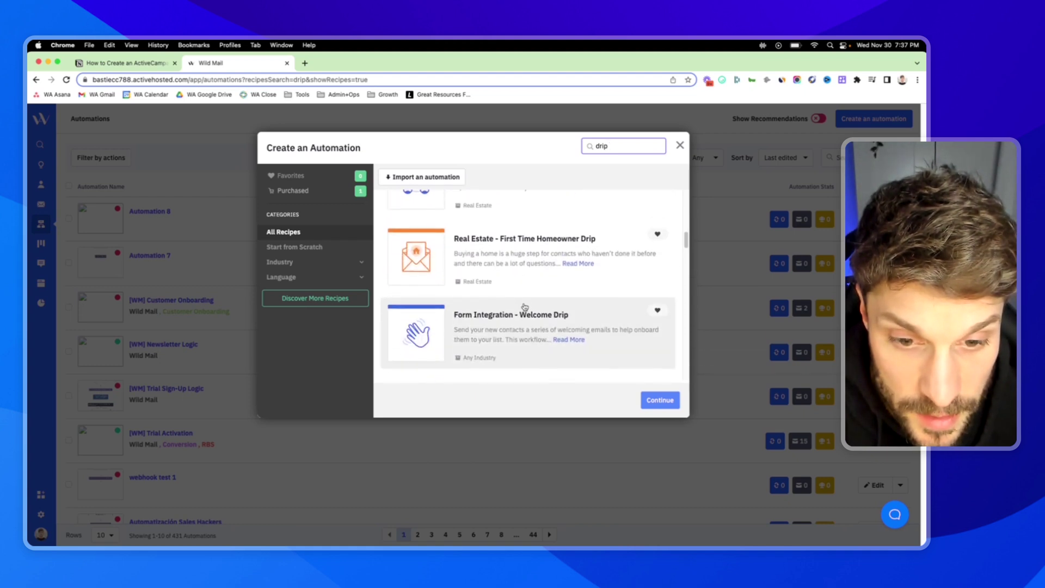
scroll(524, 306, "down", 4)
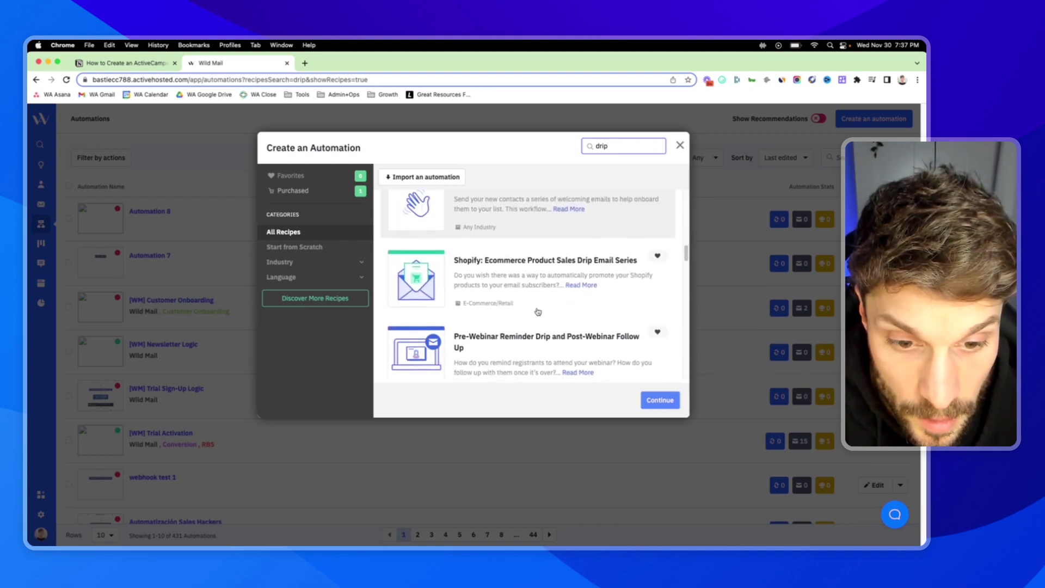
scroll(538, 311, "up", 10)
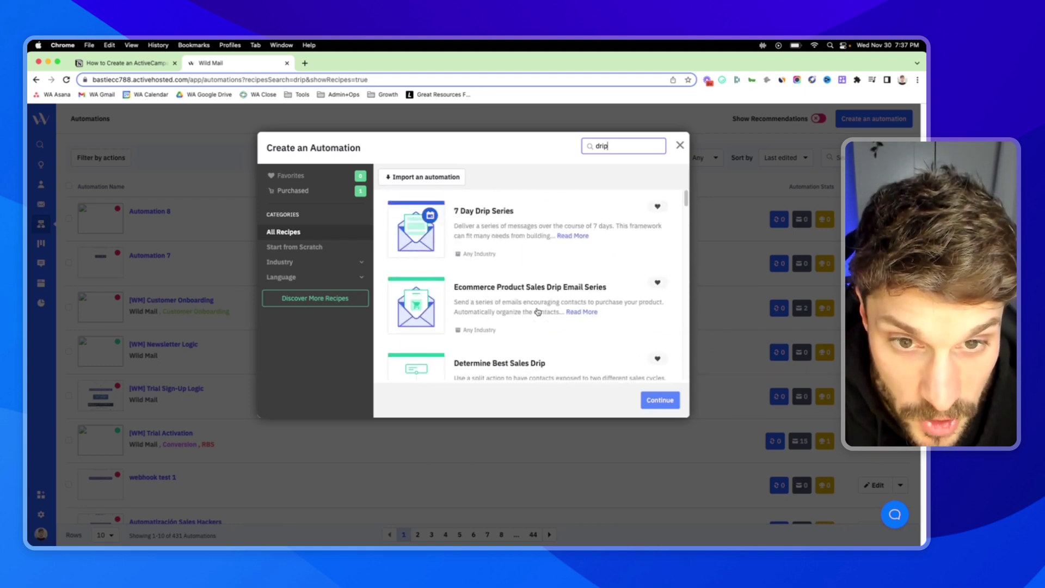
left_click(507, 219)
left_click(664, 401)
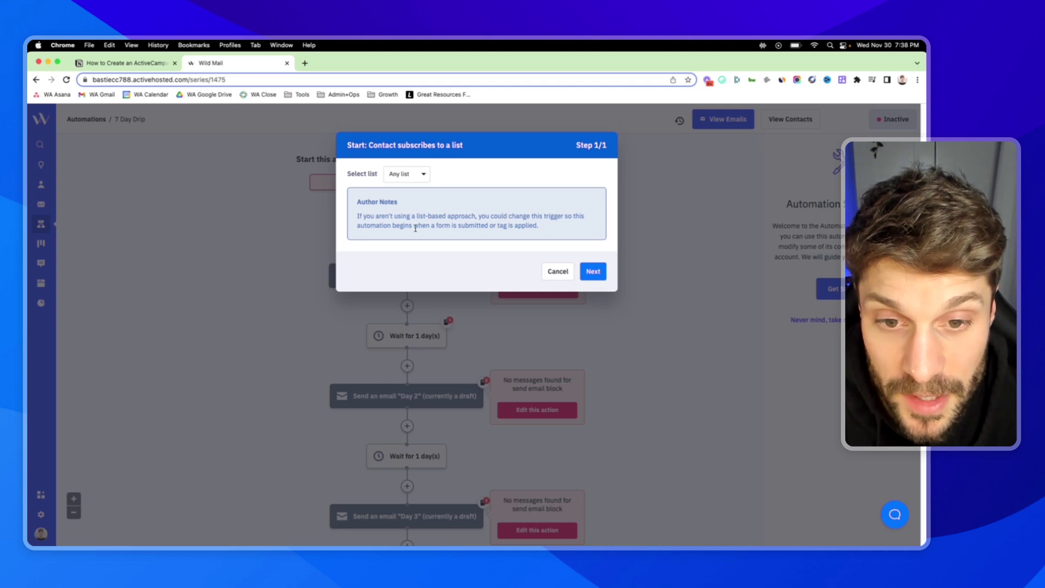
Step: Set the contact-subscribes trigger to Main List [EN] and confirm it
left_click(422, 176)
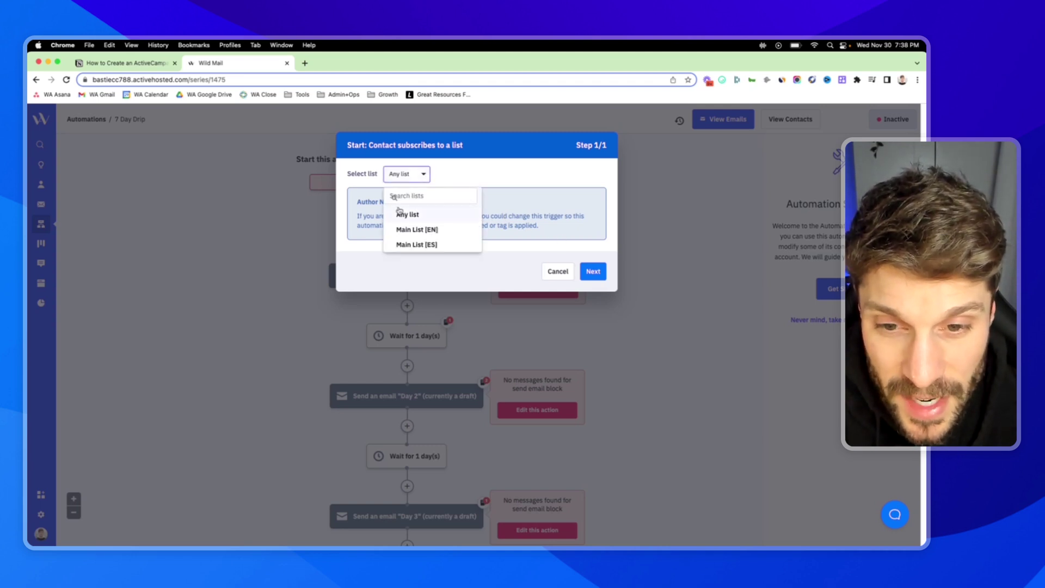
left_click(430, 229)
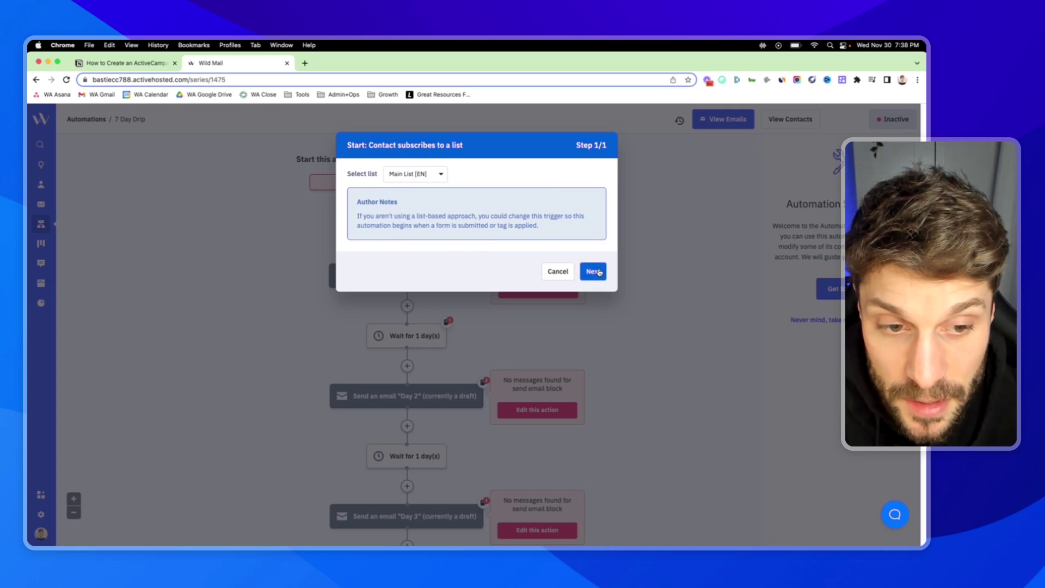
left_click(593, 271)
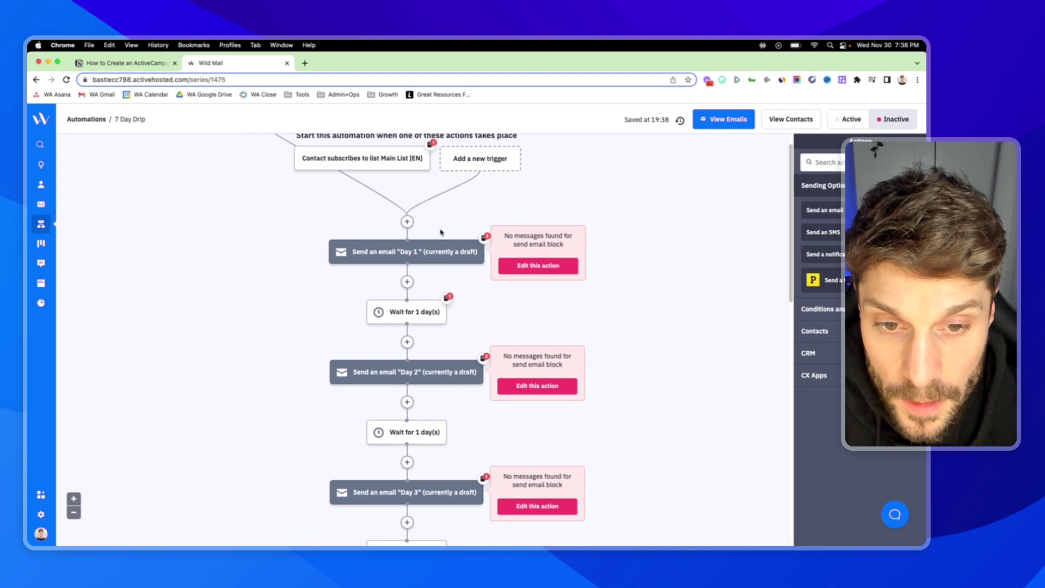
left_click(483, 238)
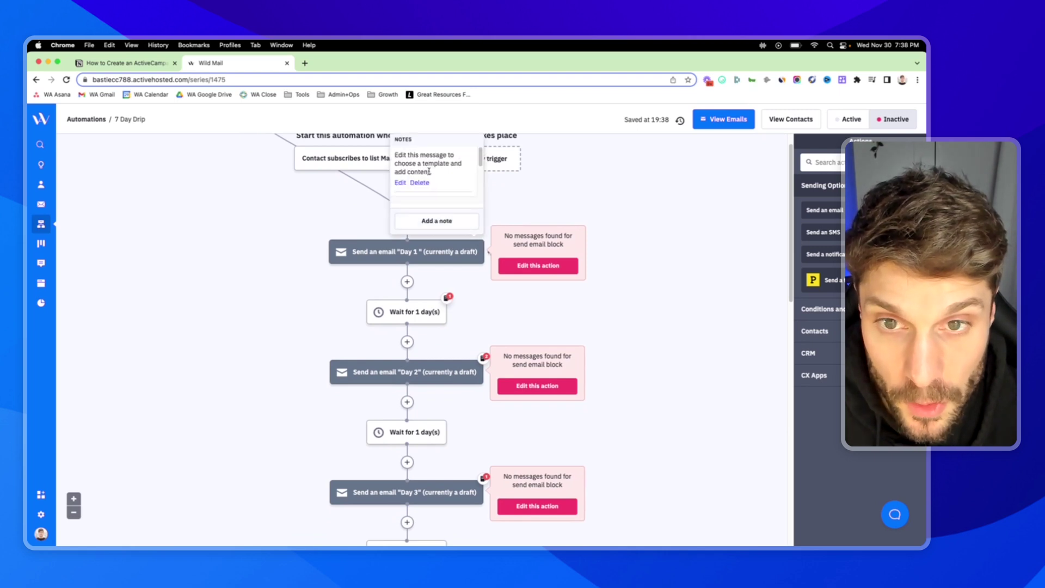
scroll(414, 166, "down", 5)
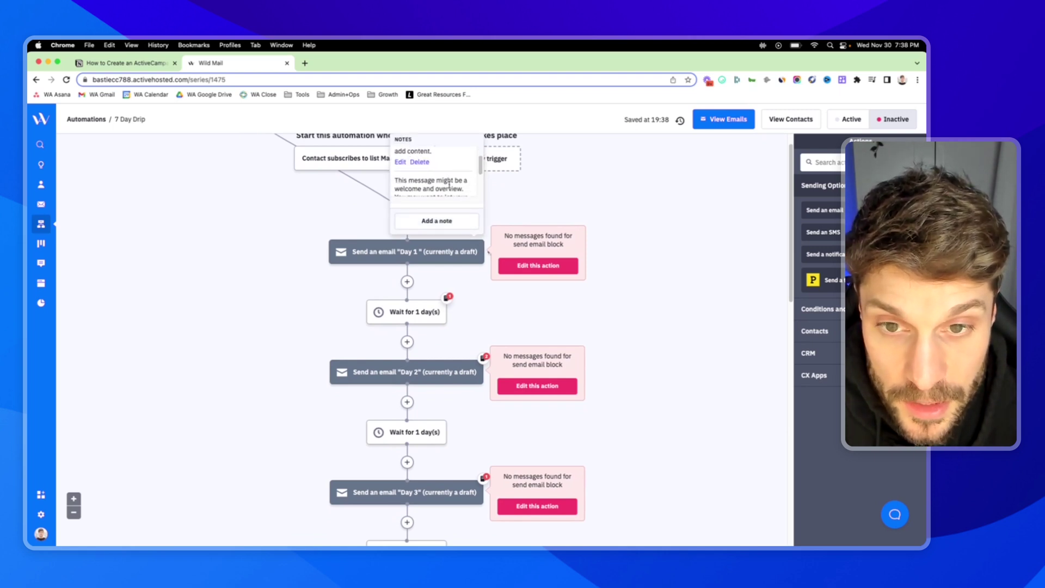
scroll(445, 181, "up", 3)
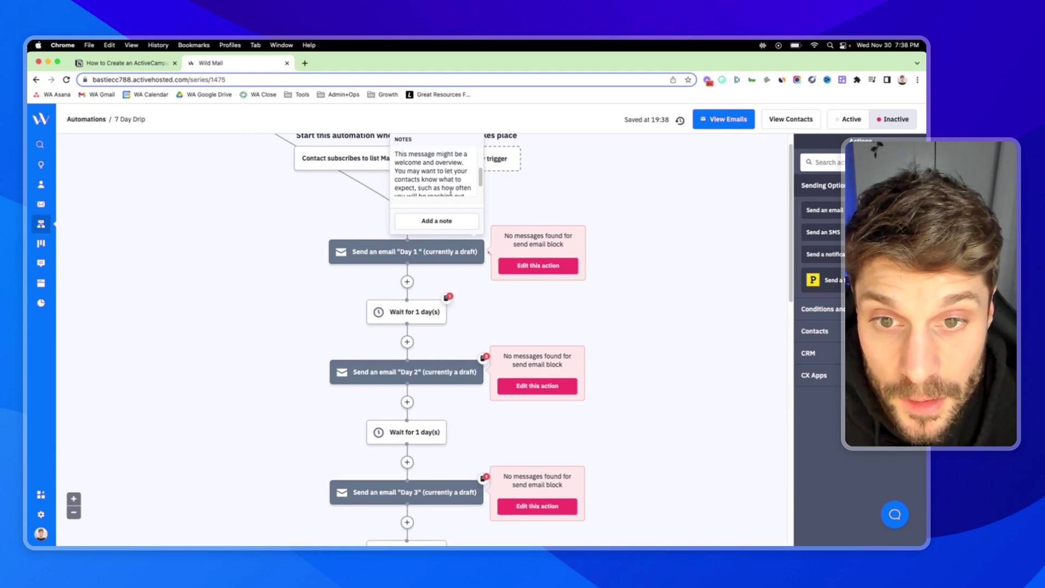
scroll(441, 218, "down", 1)
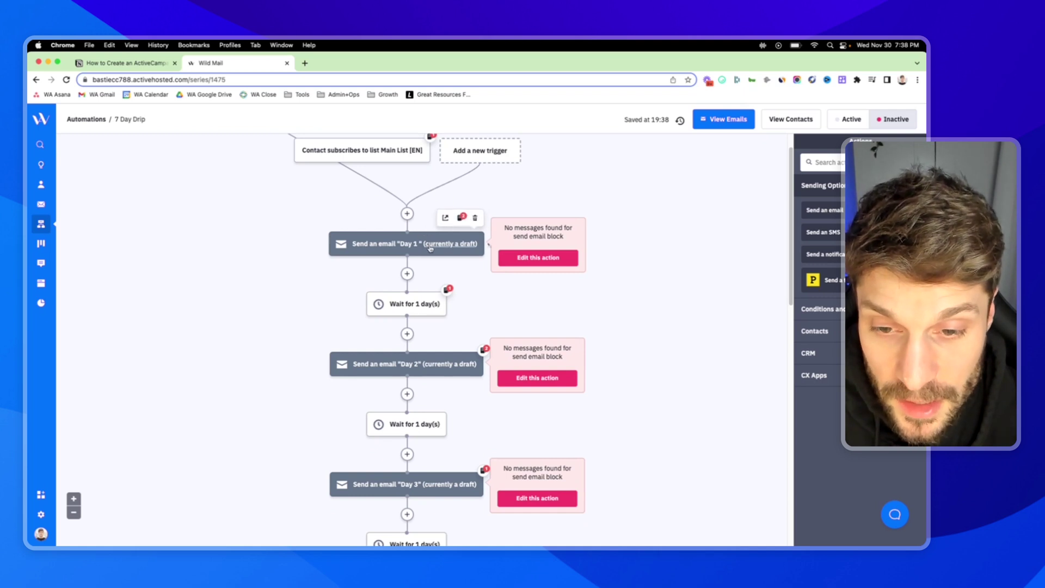
scroll(430, 249, "down", 3)
left_click(460, 246)
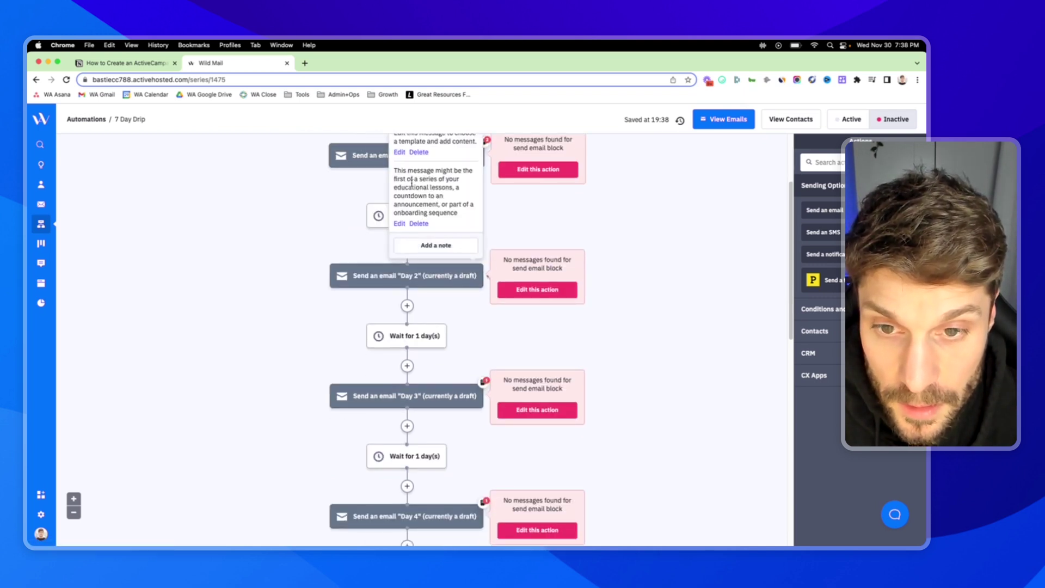
scroll(412, 181, "down", 3)
scroll(435, 181, "up", 3)
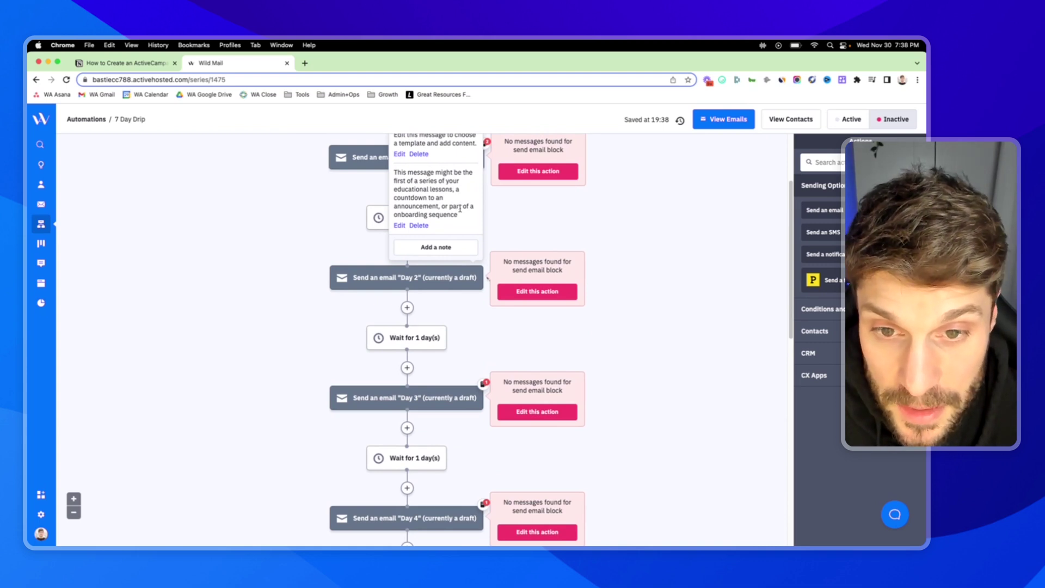
left_click_drag(458, 217, 453, 186)
left_click(433, 172)
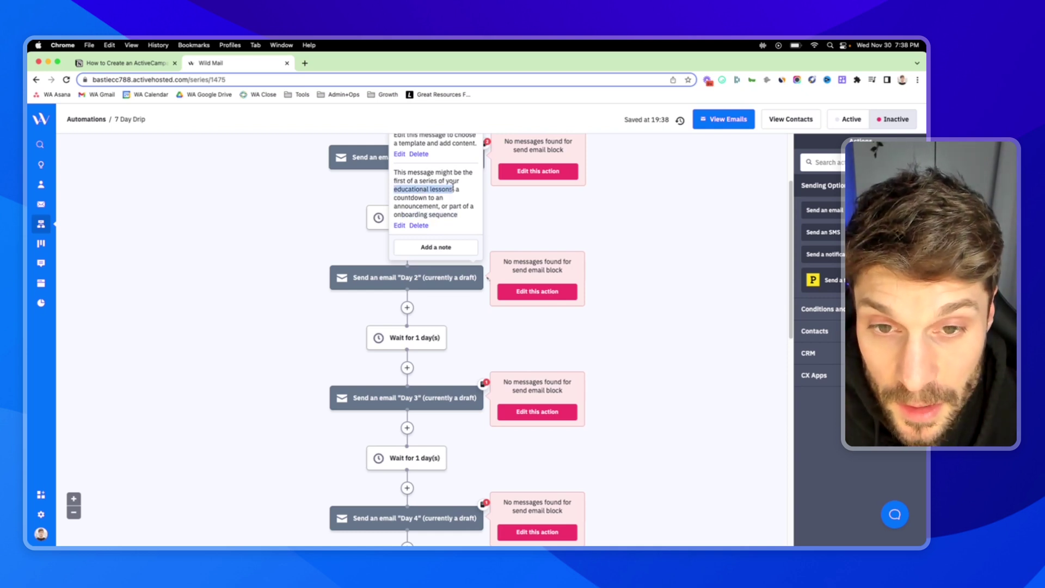
left_click(505, 212)
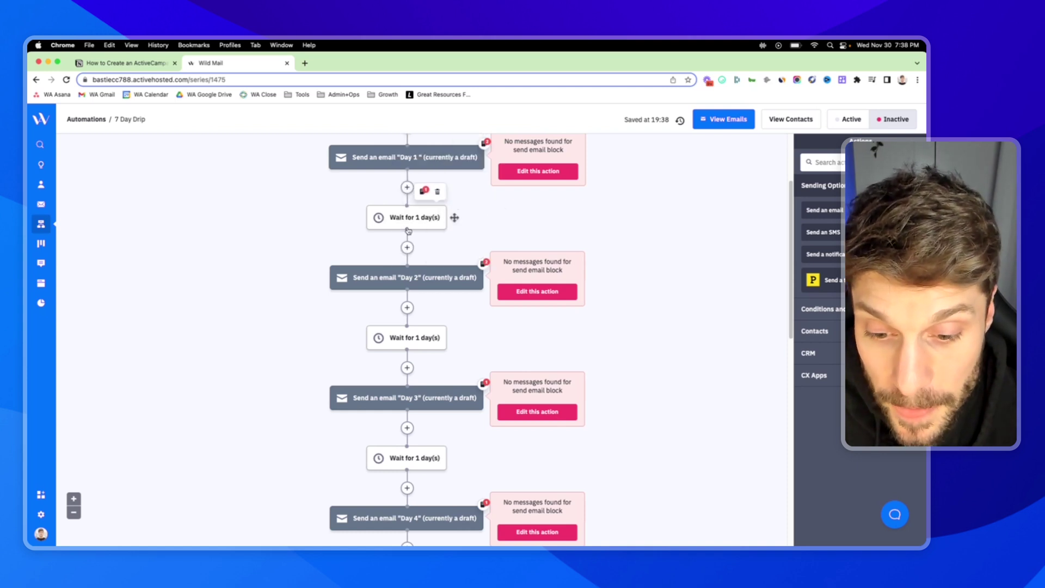
scroll(408, 233, "down", 2)
scroll(408, 233, "down", 15)
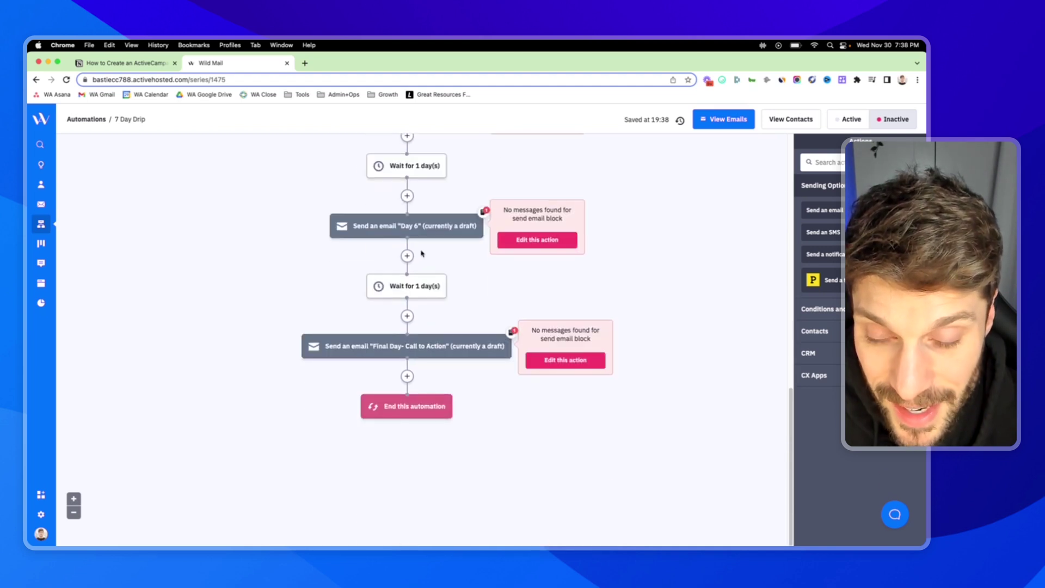
scroll(442, 288, "up", 15)
scroll(442, 289, "up", 5)
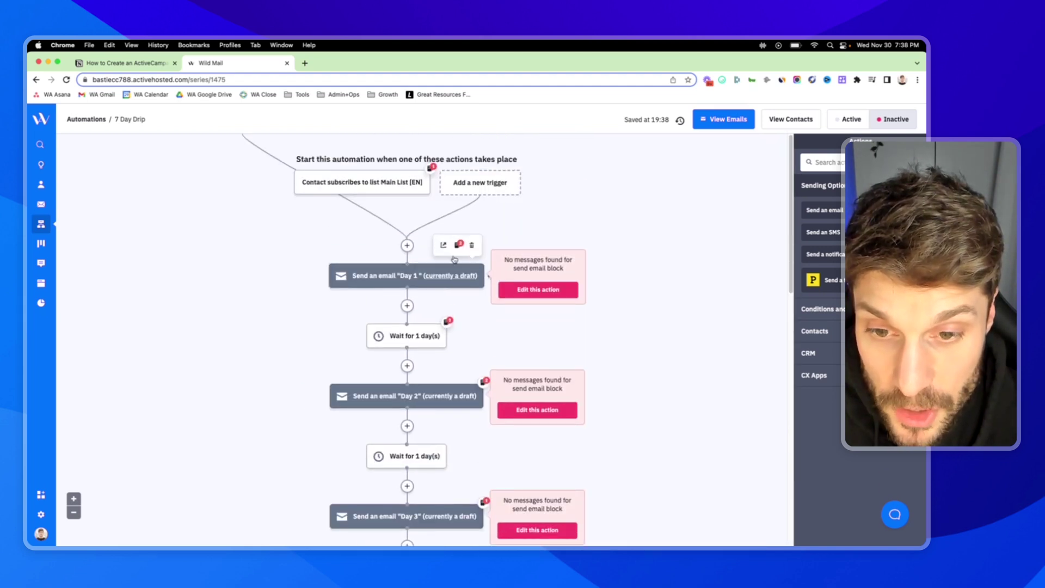
scroll(430, 273, "down", 3)
left_click(414, 274)
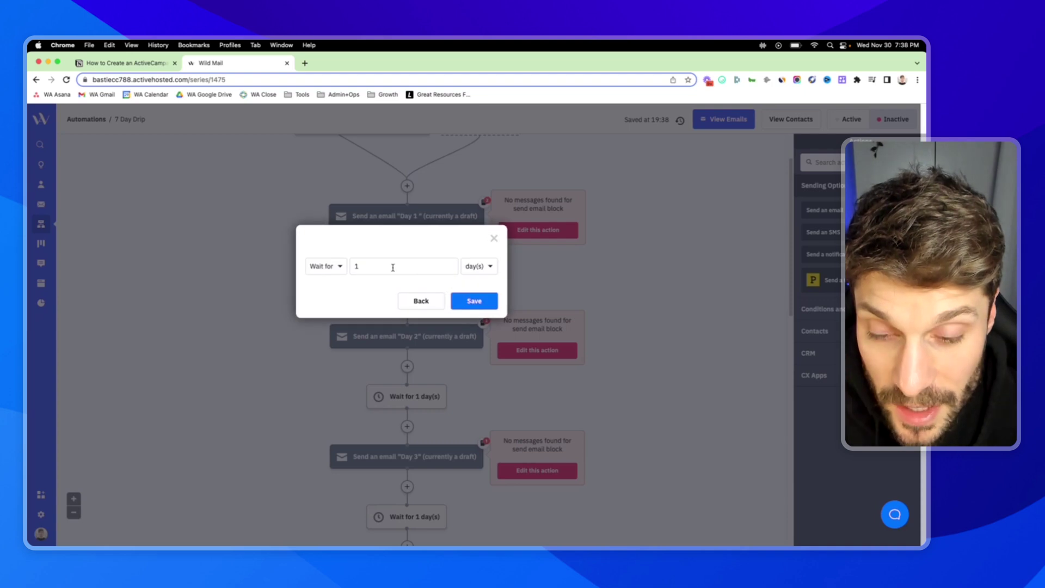
left_click(495, 239)
scroll(402, 245, "down", 1)
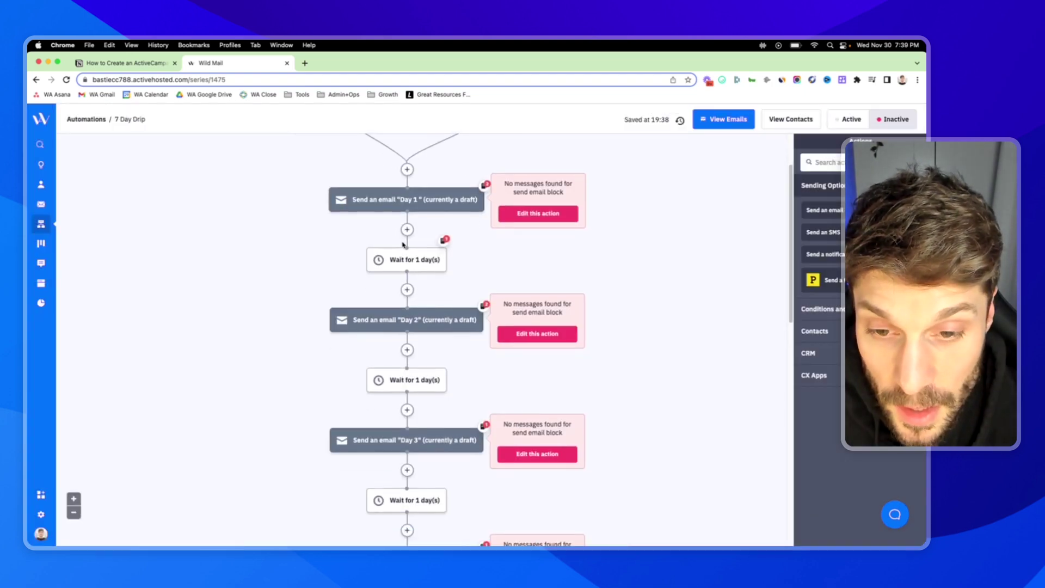
scroll(405, 256, "down", 5)
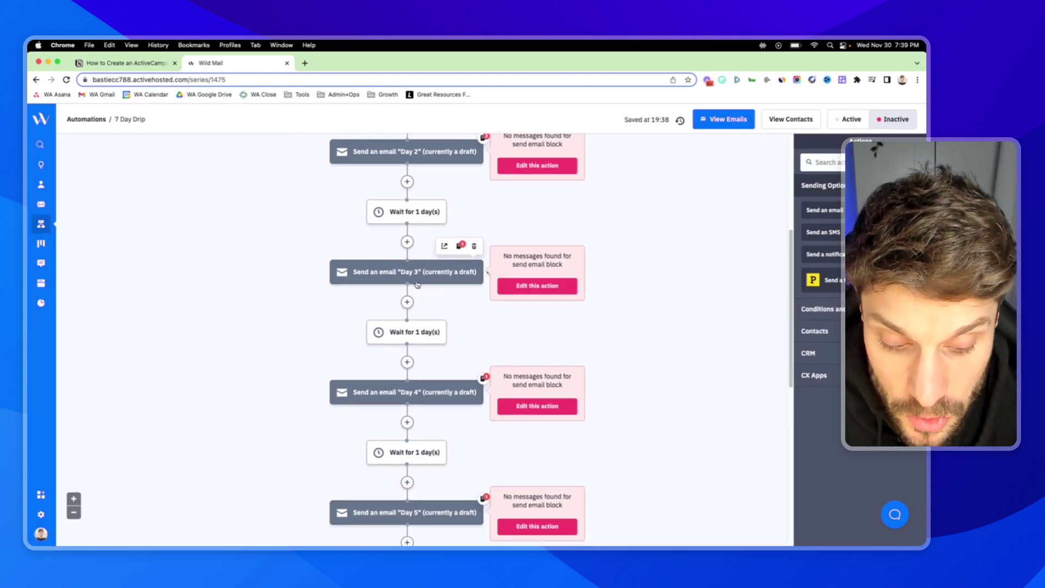
scroll(436, 338, "down", 3)
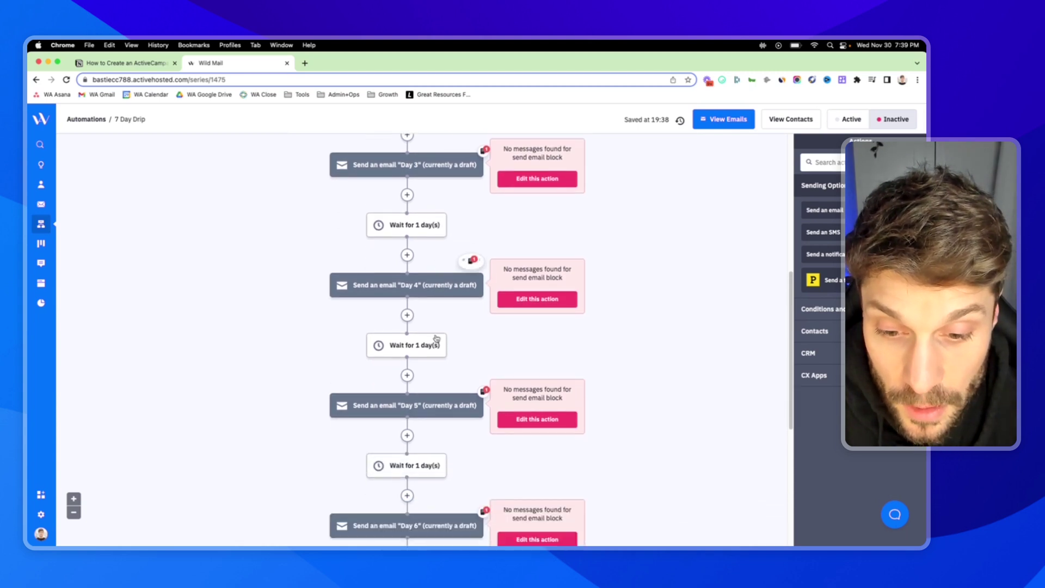
scroll(430, 343, "down", 8)
left_click(417, 351)
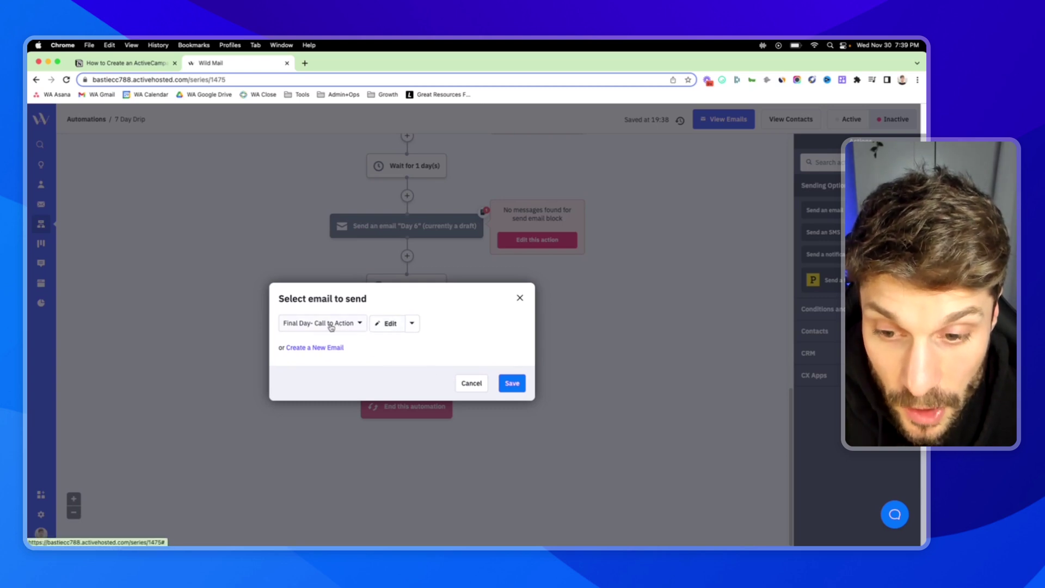
left_click(519, 298)
scroll(450, 320, "up", 2)
scroll(448, 289, "up", 10)
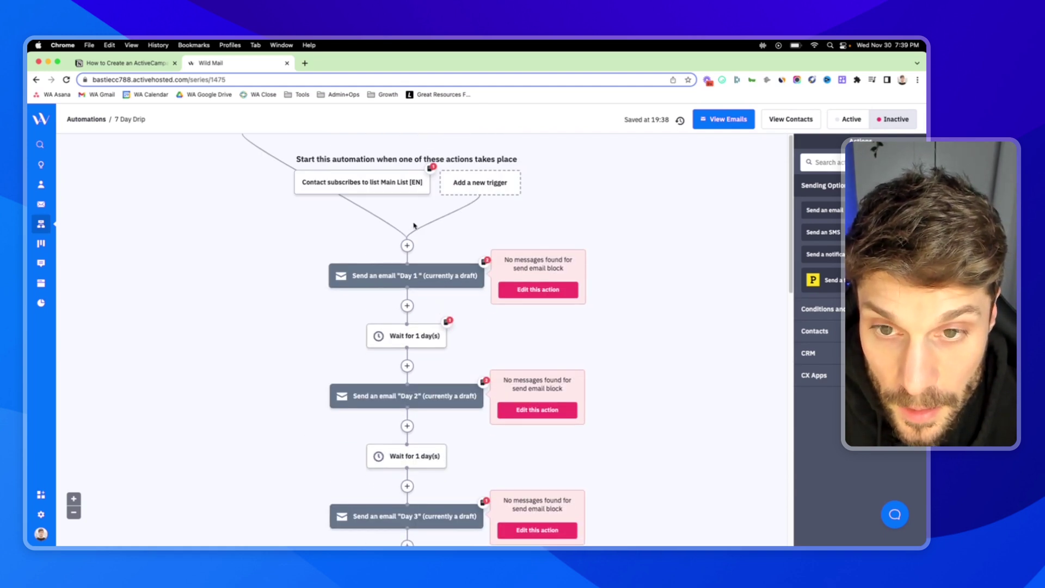
scroll(439, 234, "down", 5)
key("ctrl+shift+Tab")
left_click_drag(445, 337, 609, 379)
left_click(395, 339)
left_click(410, 382)
left_click(467, 251)
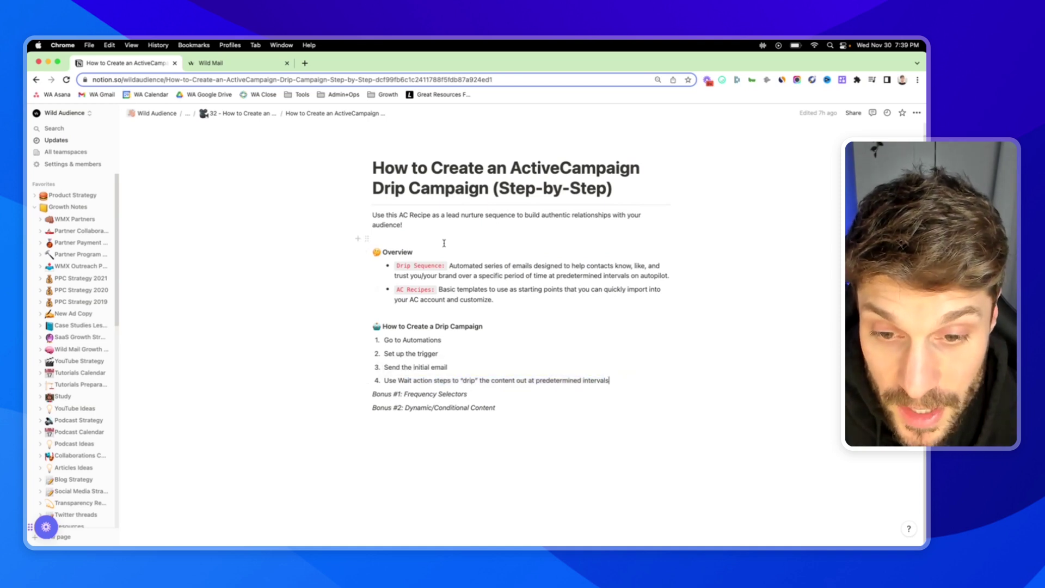
left_click_drag(396, 291, 436, 290)
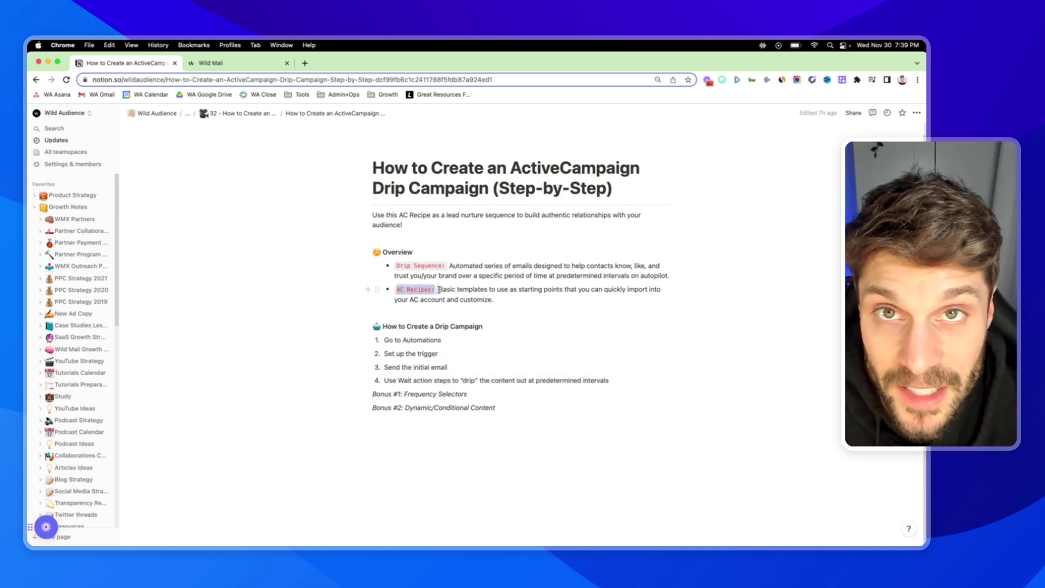
left_click(231, 63)
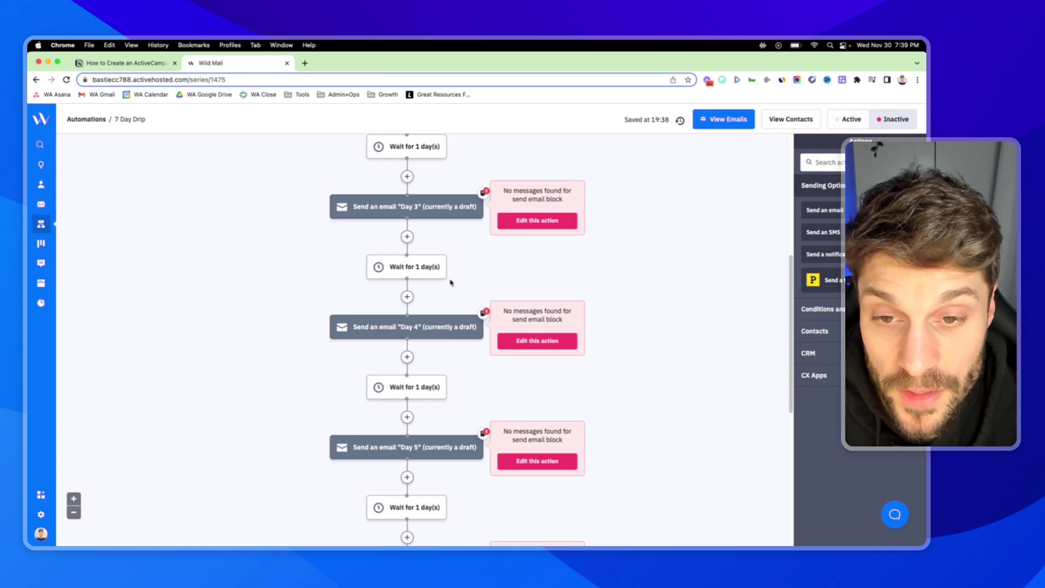
scroll(435, 250, "up", 3)
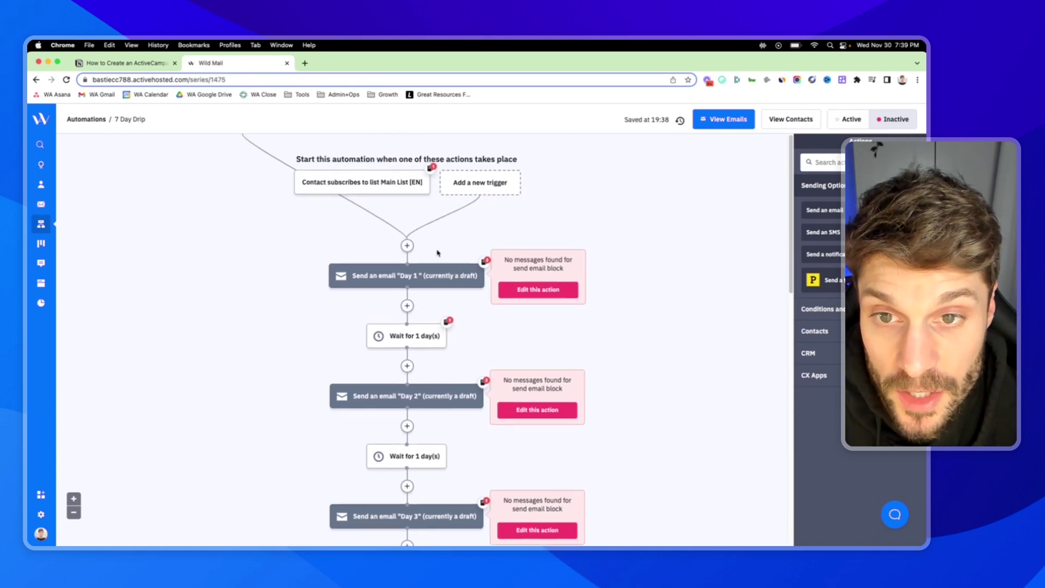
Step: Return to the Notion guide and briefly highlight the Bonus #1: Frequency Selectors line
left_click(136, 63)
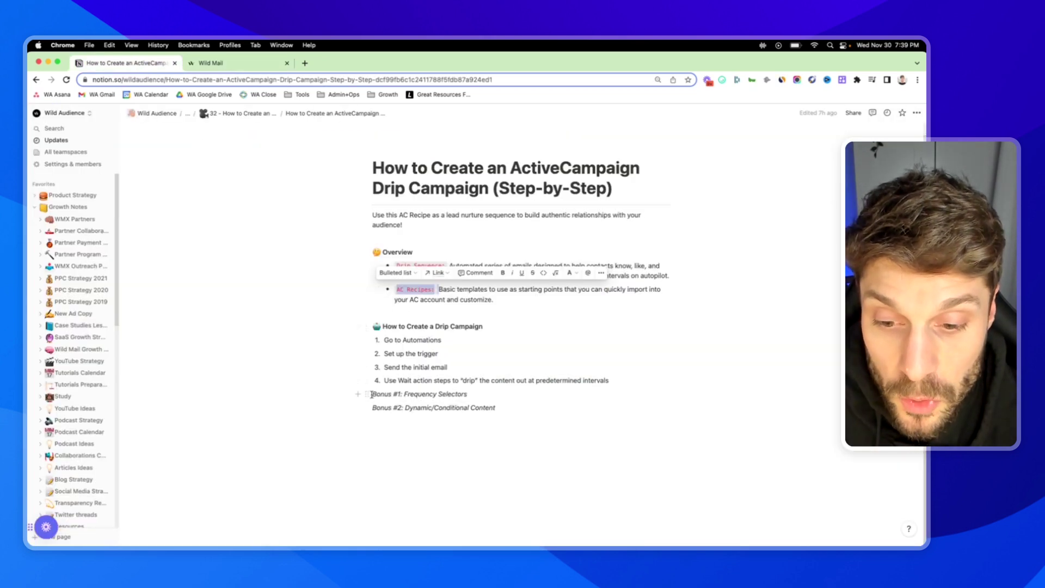
left_click_drag(371, 394, 468, 394)
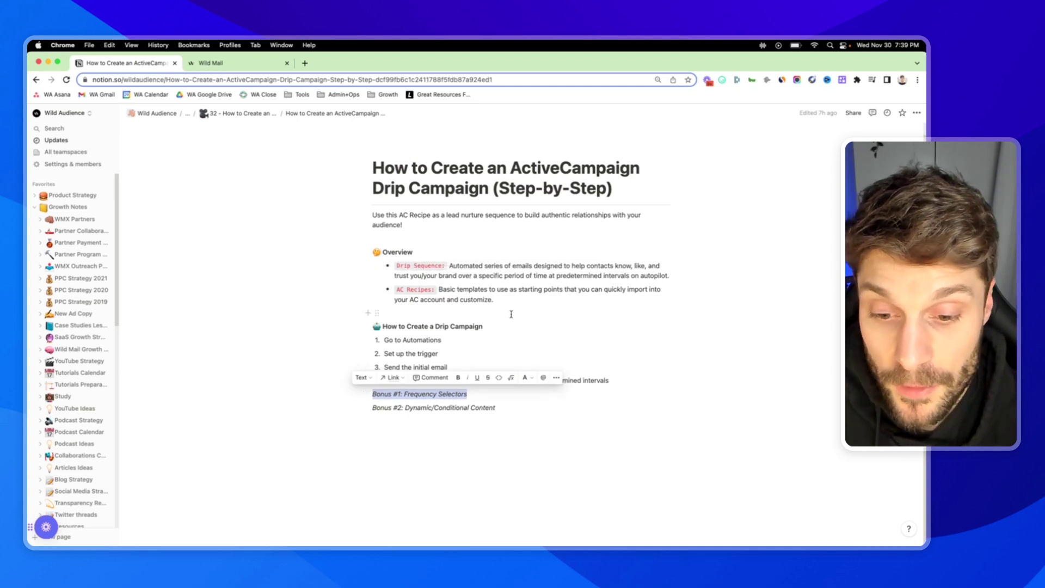
left_click(467, 394)
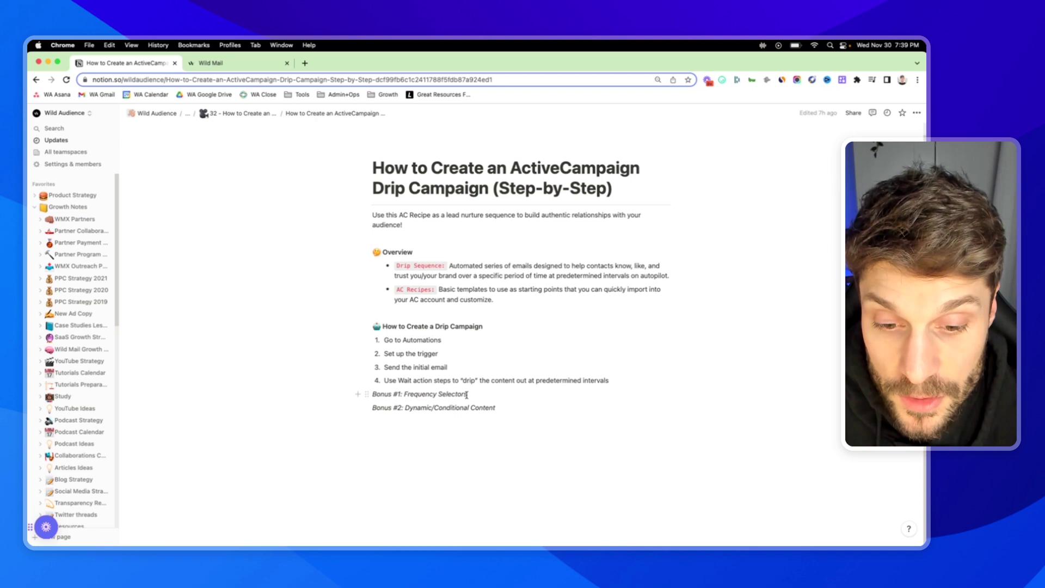